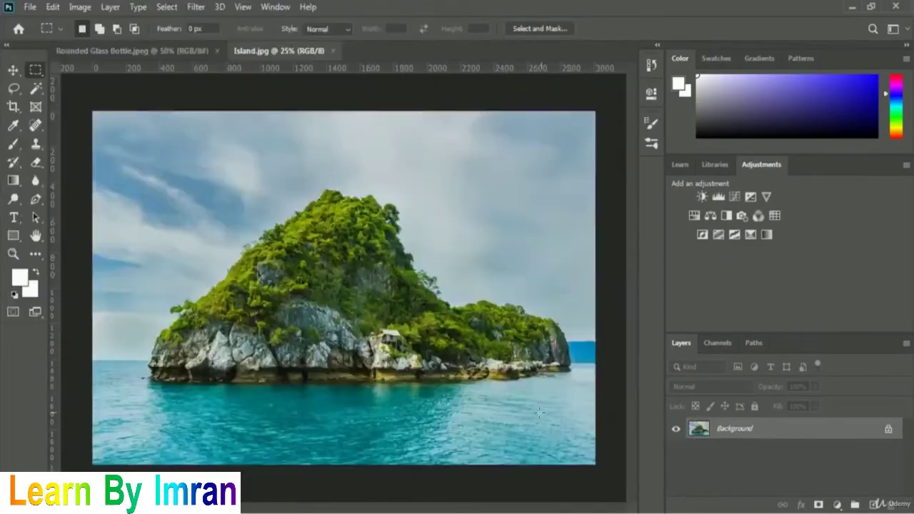
pyautogui.rightClick(35, 88)
pyautogui.click(125, 107)
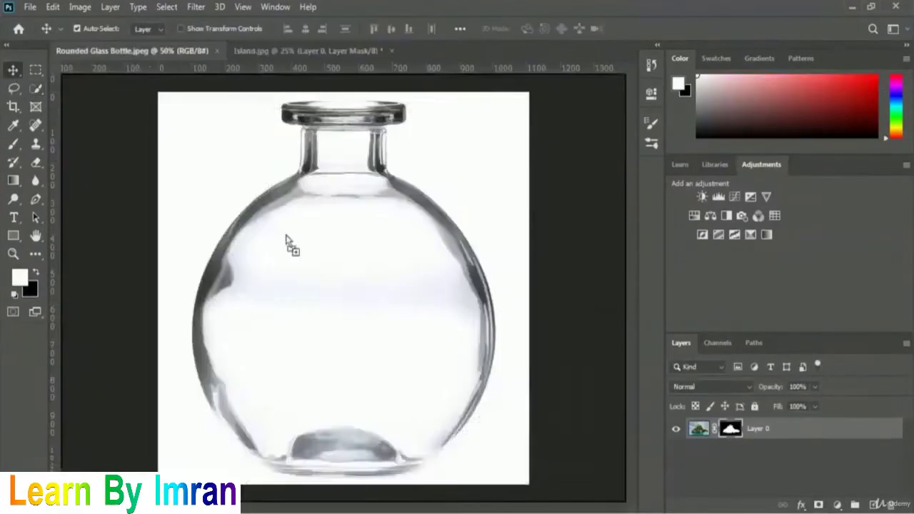
pyautogui.moveTo(285, 239); pyautogui.dragTo(382, 338)
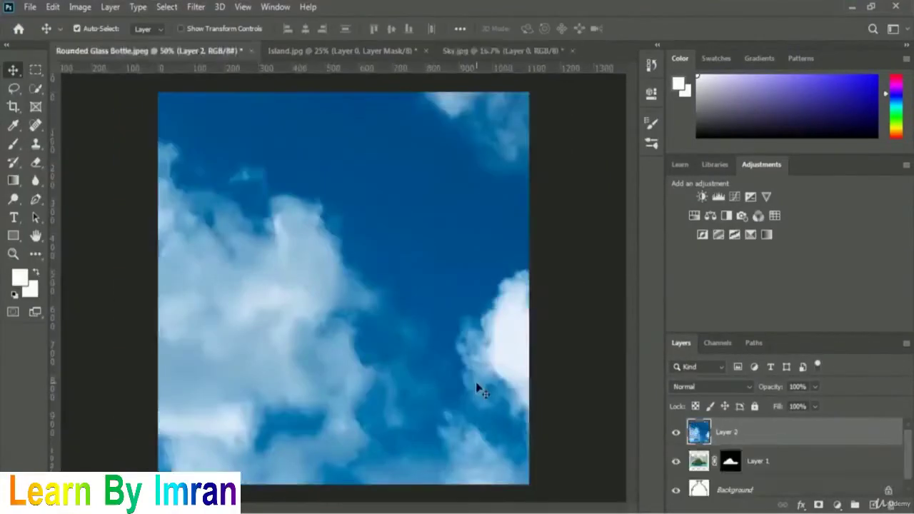
pyautogui.hotkey('ctrl', 't')
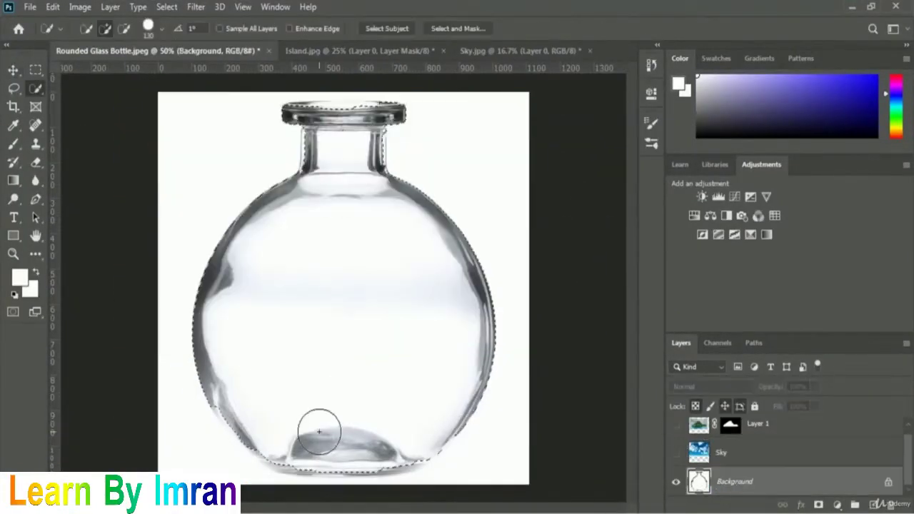
pyautogui.press('q')
pyautogui.press('q')
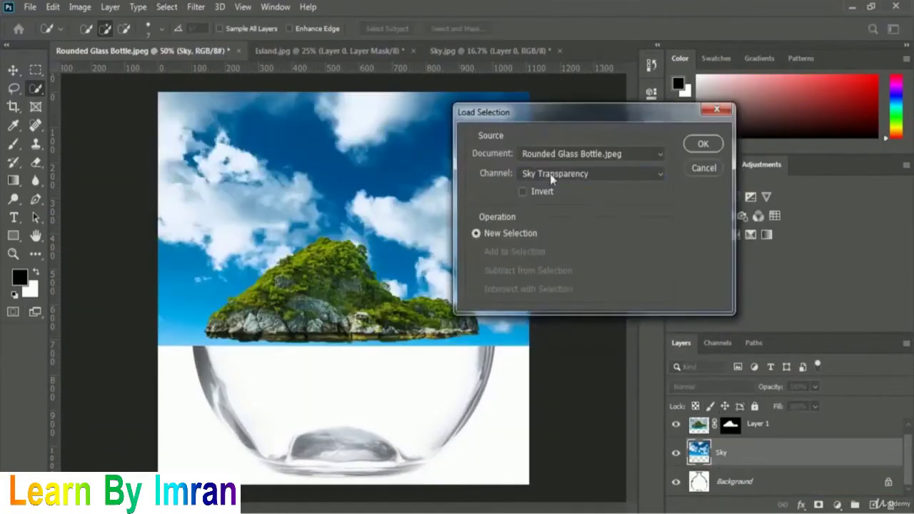
pyautogui.click(699, 143)
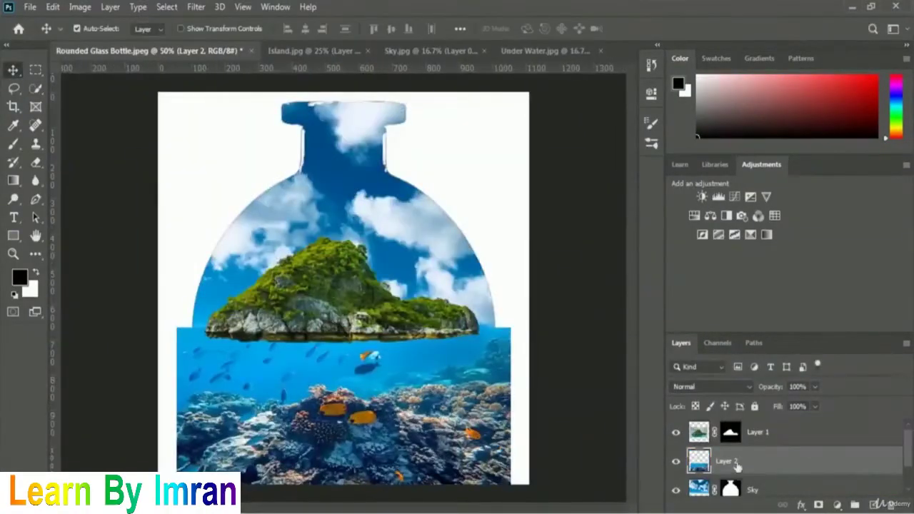
pyautogui.click(167, 7)
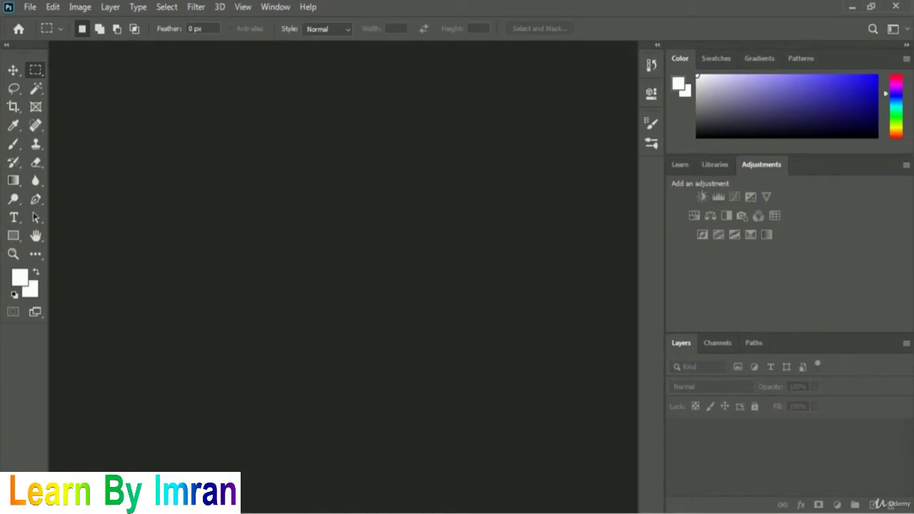
# Open the Rounded Glass Bottle image from the 02 Selection and Masking folder
pyautogui.click(30, 7)
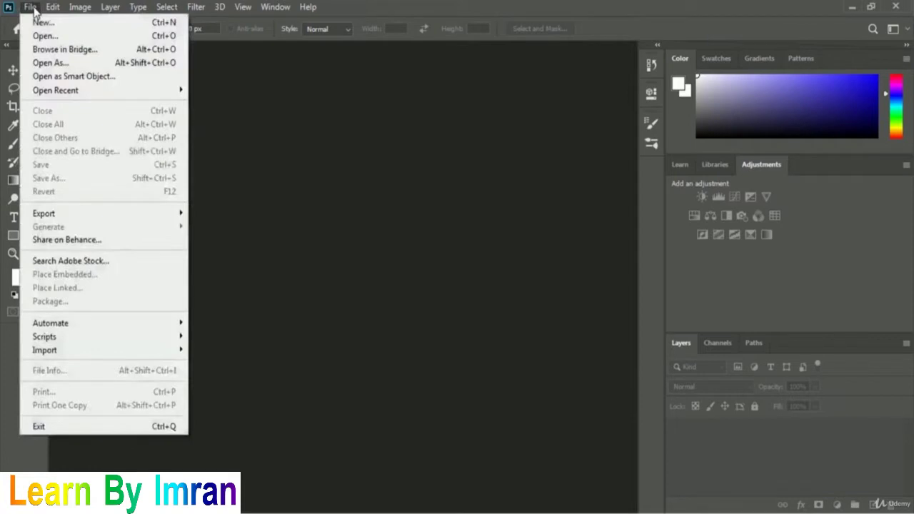
pyautogui.click(93, 37)
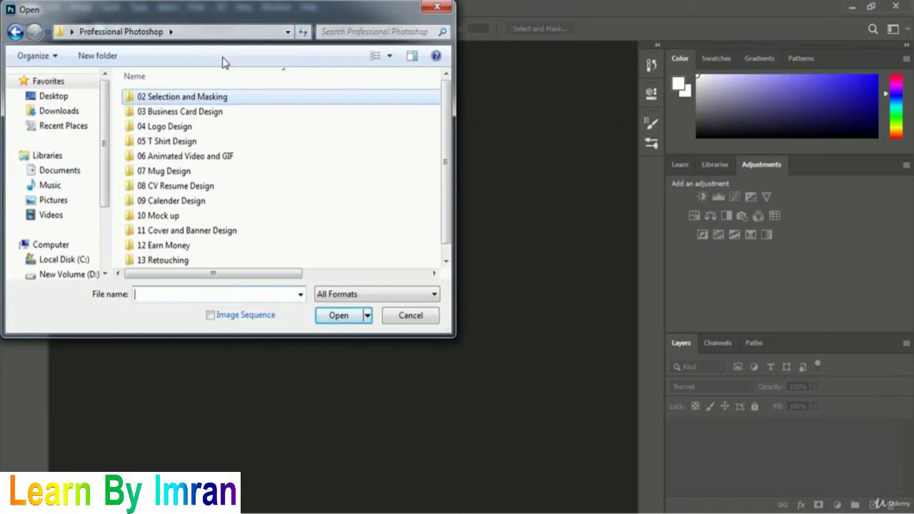
pyautogui.doubleClick(177, 100)
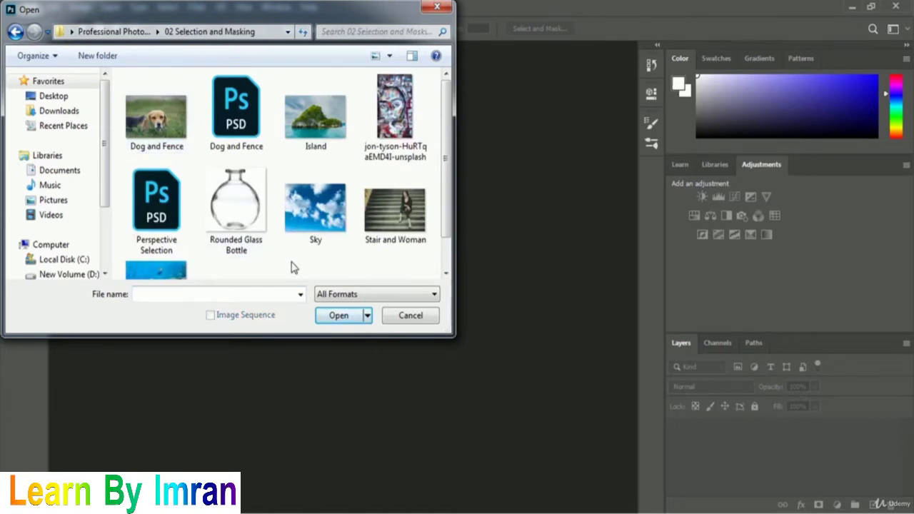
pyautogui.click(253, 236)
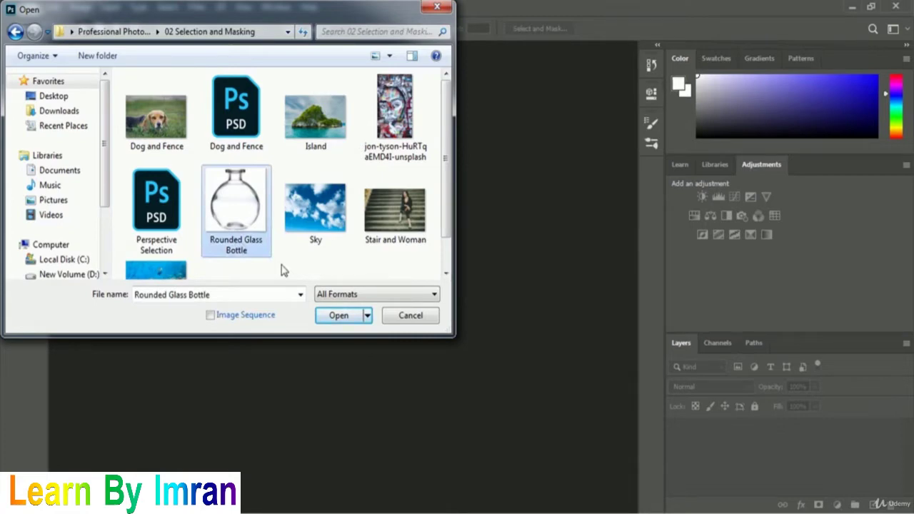
pyautogui.click(320, 316)
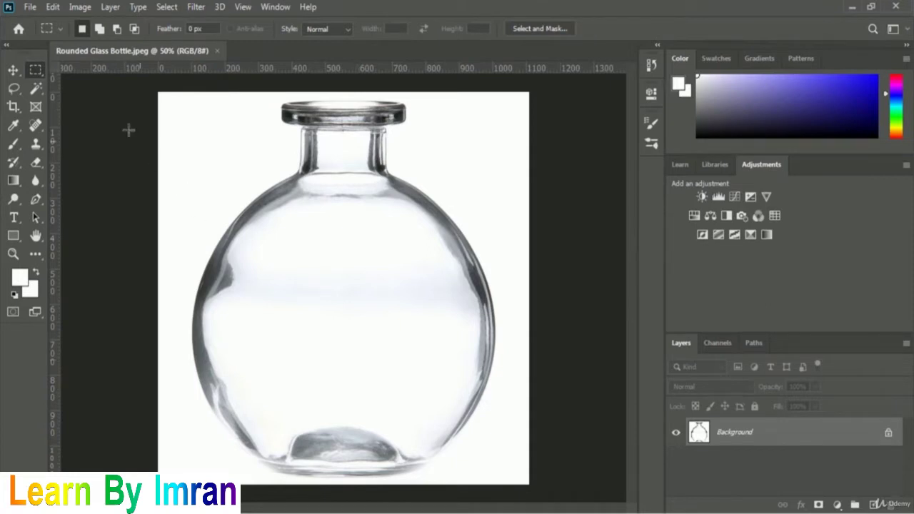
# Open the Island image from the 02 Selection and Masking folder
pyautogui.click(31, 8)
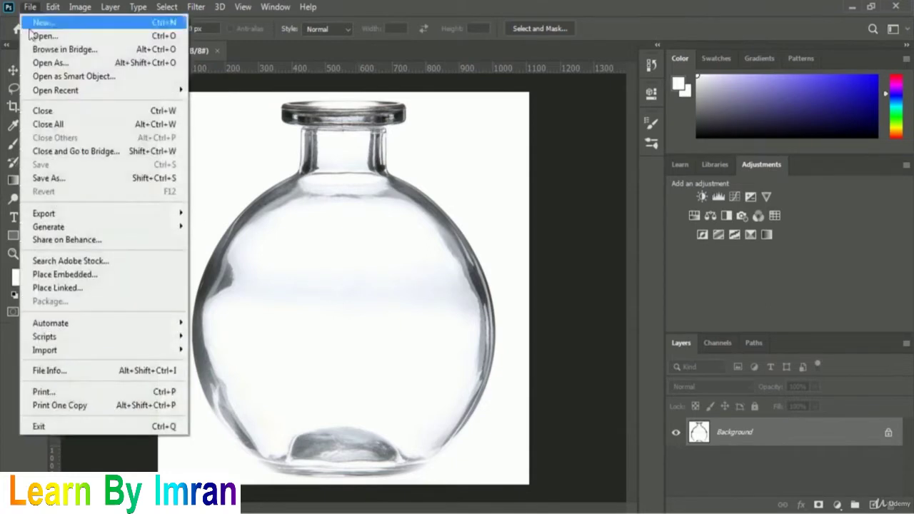
pyautogui.click(107, 38)
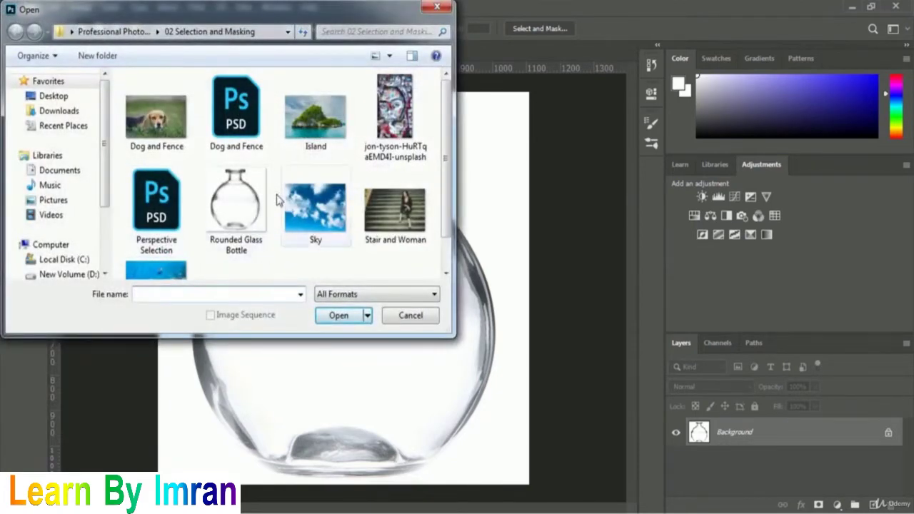
pyautogui.click(325, 137)
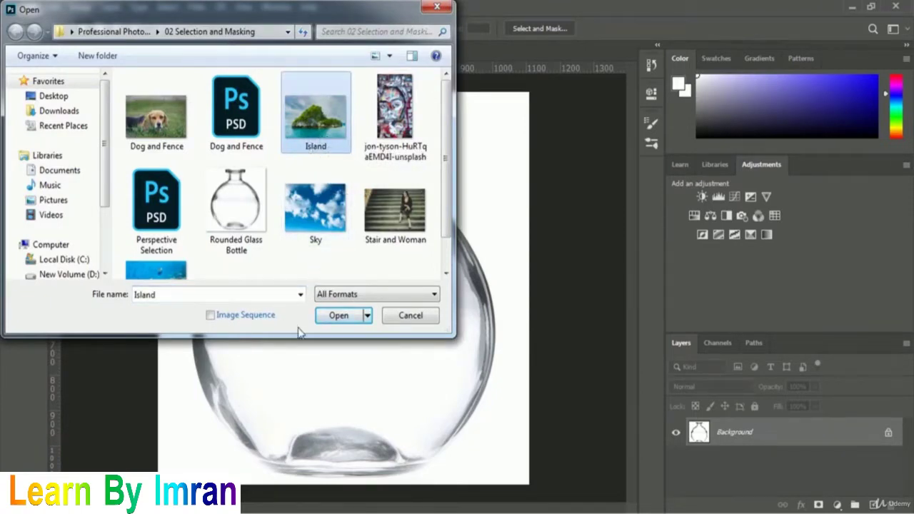
pyautogui.click(330, 315)
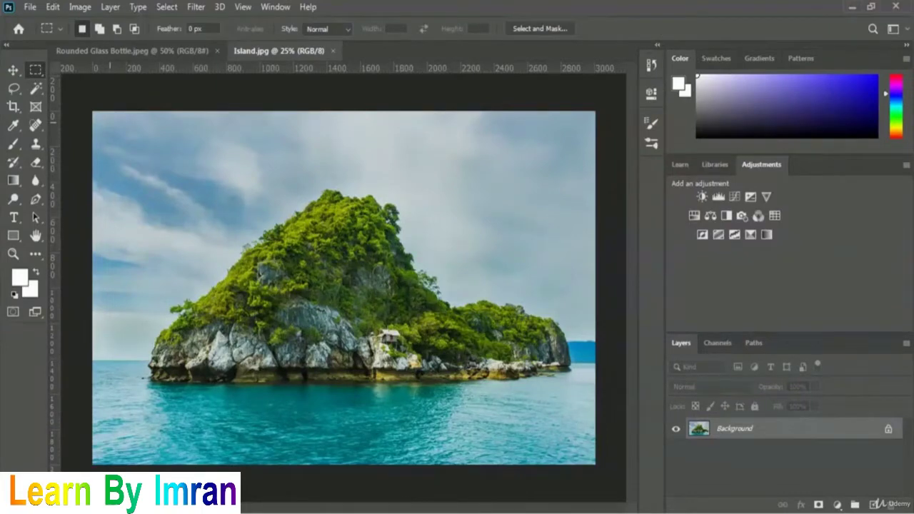
# Switch to the Quick Selection tool and set its brush size to 130 px
pyautogui.click(37, 92)
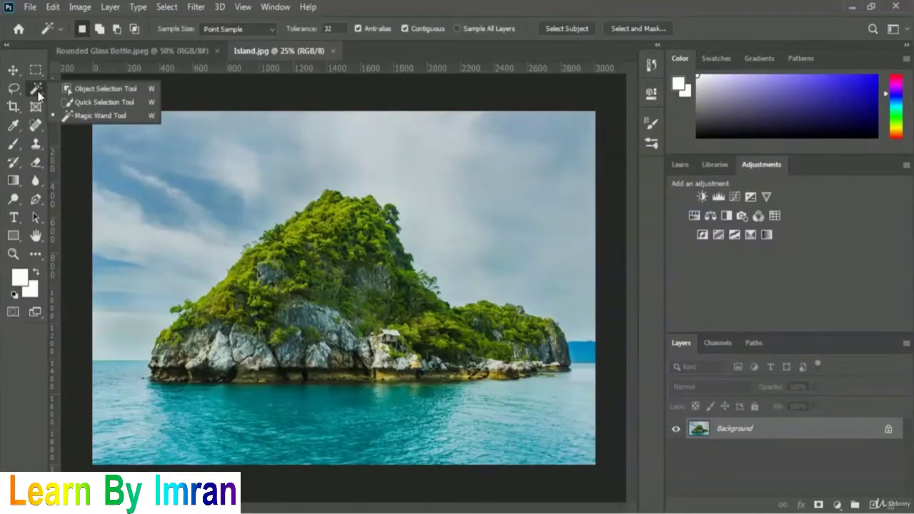
pyautogui.click(105, 102)
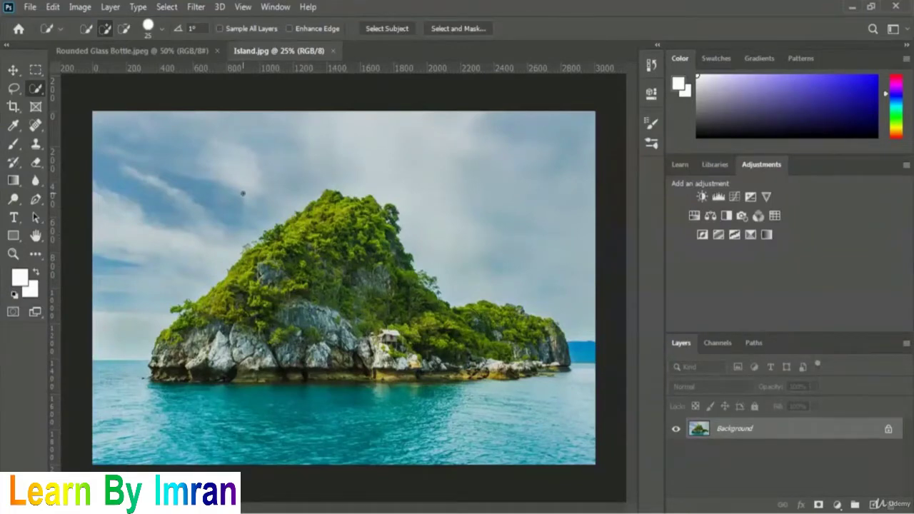
pyautogui.click(161, 30)
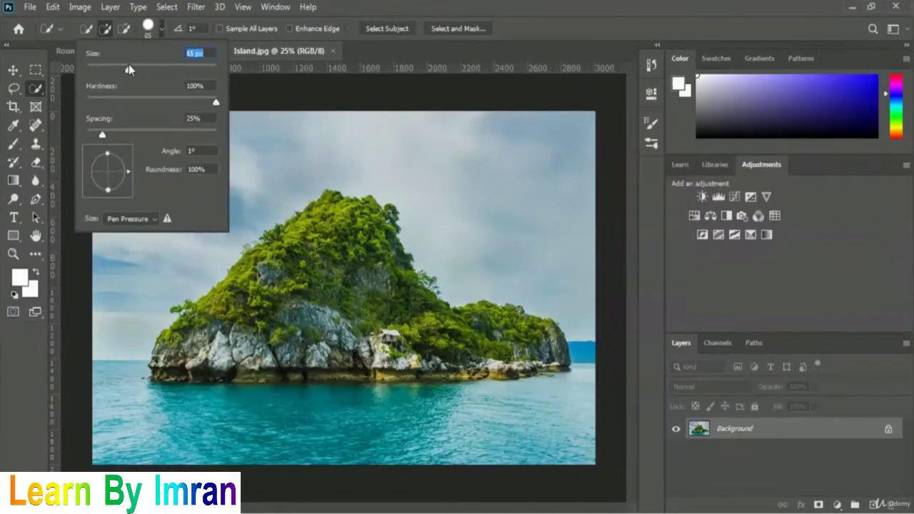
pyautogui.moveTo(129, 69); pyautogui.dragTo(161, 70)
pyautogui.click(521, 37)
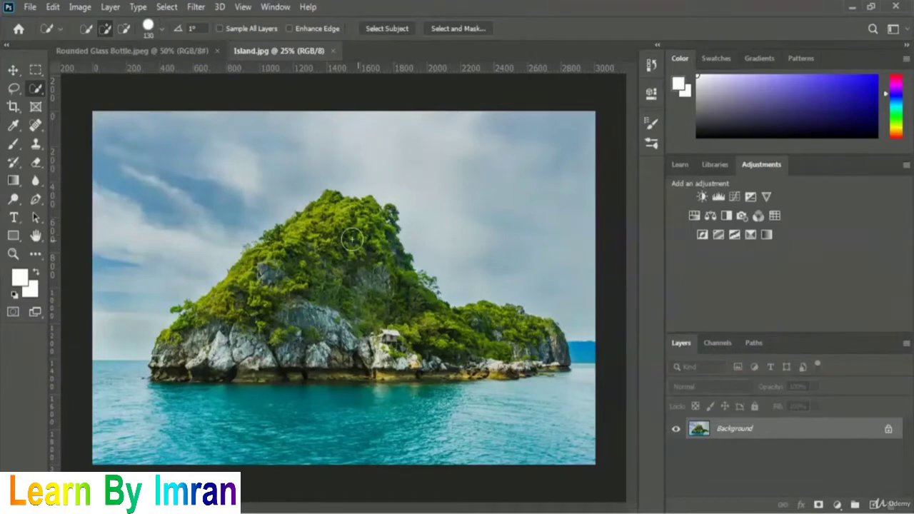
# Select the whole island with its trees and rocks down to the waterline, leaving out the sky and sea
pyautogui.moveTo(334, 207)
pyautogui.mouseDown()
pyautogui.moveTo(265, 285)
pyautogui.moveTo(191, 344)
pyautogui.moveTo(183, 337)
pyautogui.mouseUp()
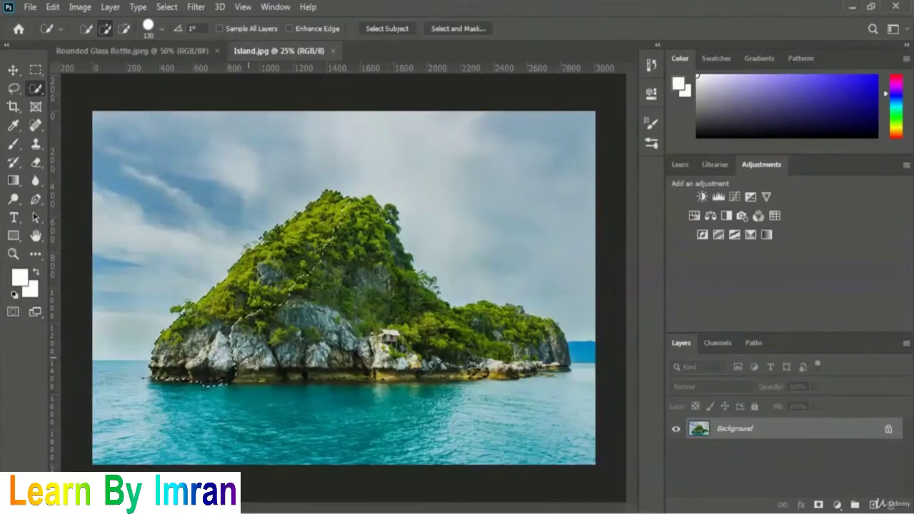
pyautogui.click(287, 351)
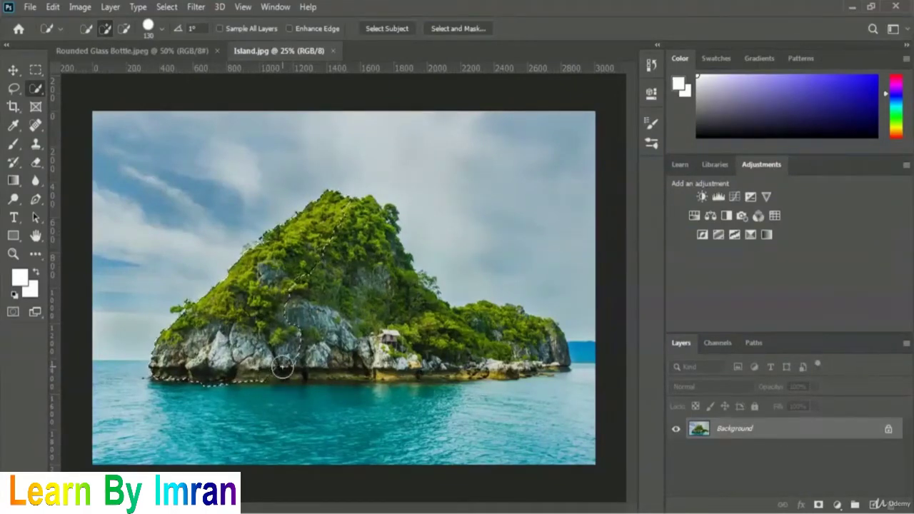
pyautogui.moveTo(283, 368); pyautogui.dragTo(293, 367)
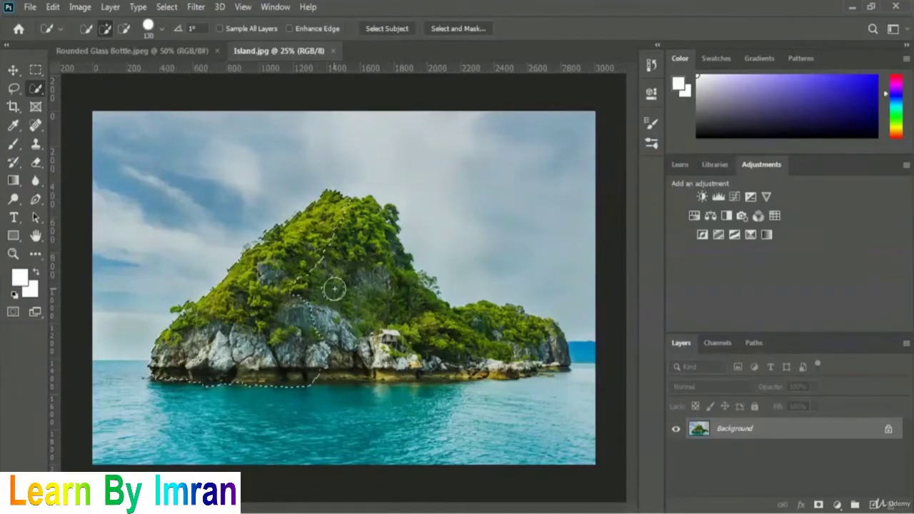
pyautogui.moveTo(346, 300)
pyautogui.mouseDown()
pyautogui.moveTo(430, 297)
pyautogui.moveTo(440, 312)
pyautogui.moveTo(423, 286)
pyautogui.moveTo(425, 308)
pyautogui.moveTo(450, 318)
pyautogui.moveTo(510, 319)
pyautogui.moveTo(535, 330)
pyautogui.moveTo(542, 357)
pyautogui.mouseUp()
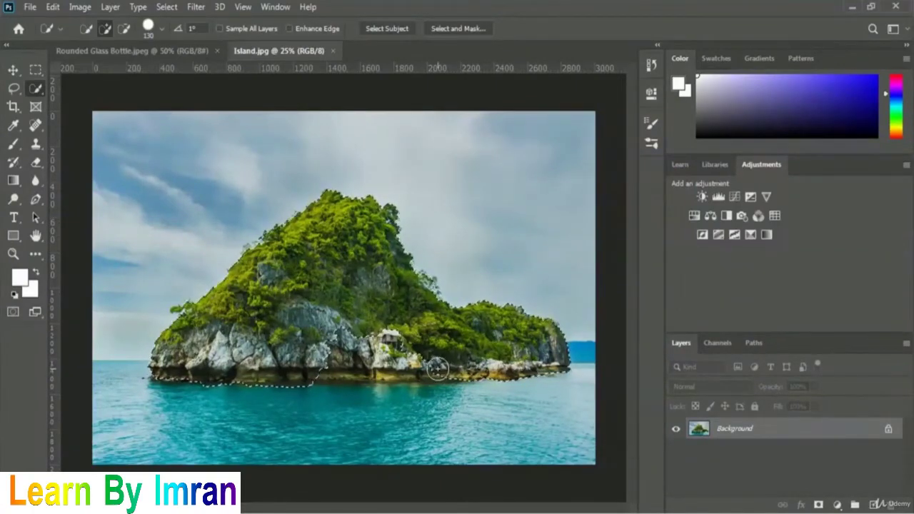
pyautogui.moveTo(436, 368)
pyautogui.mouseDown()
pyautogui.moveTo(382, 370)
pyautogui.moveTo(391, 361)
pyautogui.mouseUp()
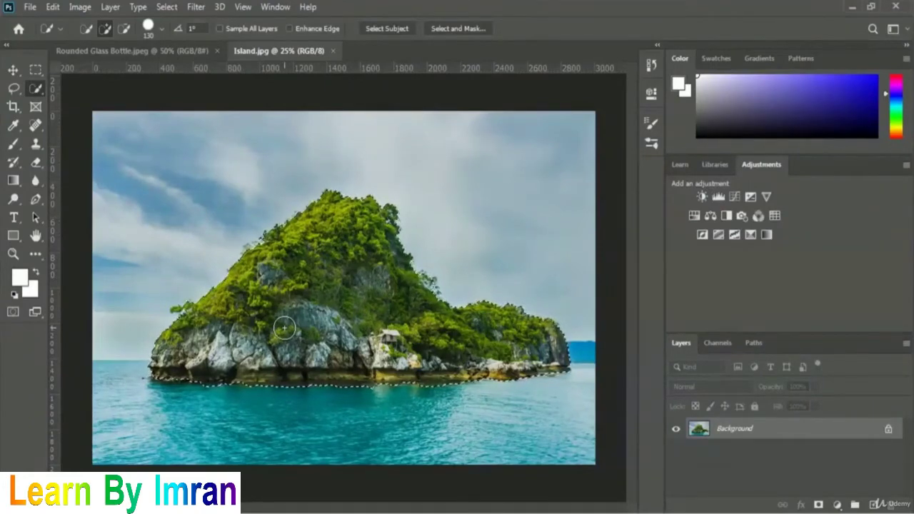
# Mask the layer to the island selection and copy the masked island into the Rounded Glass Bottle document
pyautogui.click(818, 505)
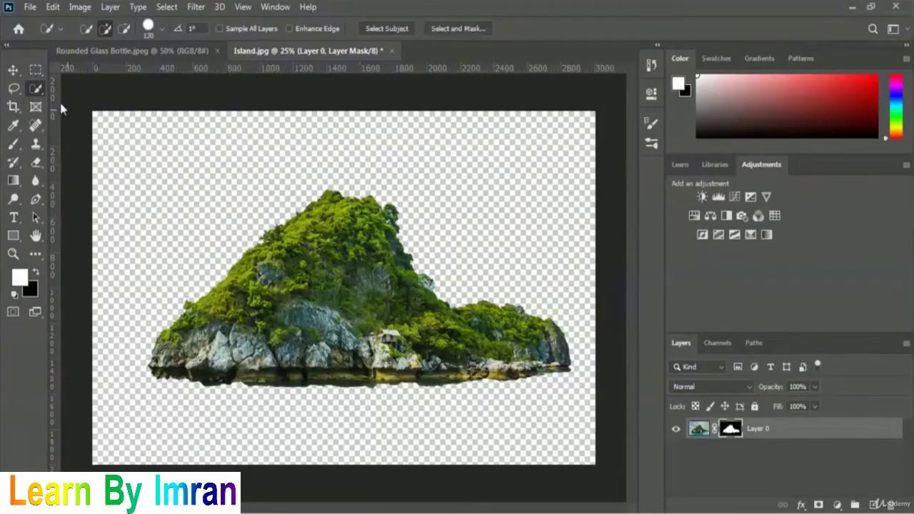
pyautogui.click(13, 72)
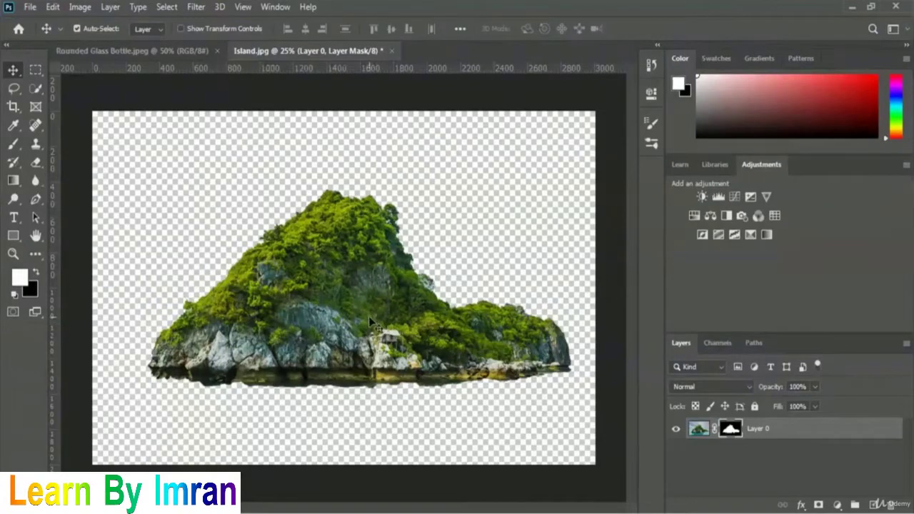
pyautogui.moveTo(369, 320); pyautogui.dragTo(382, 349)
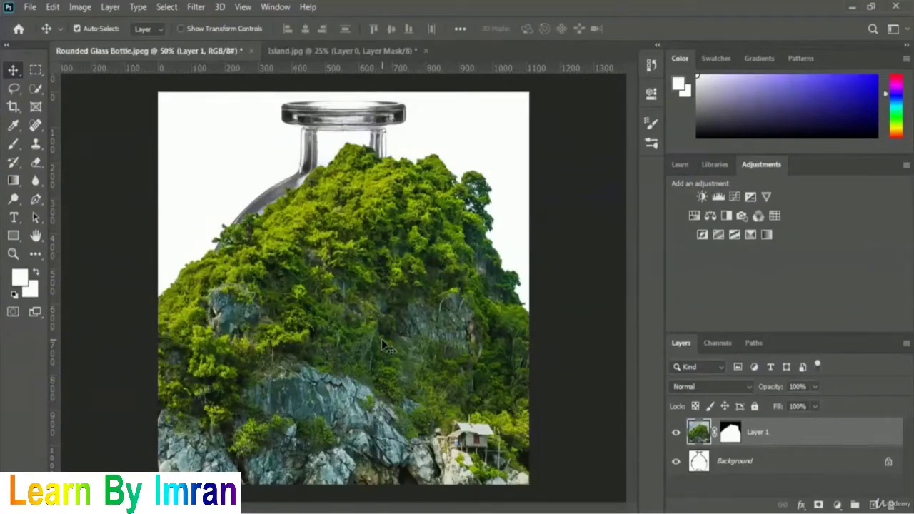
# Free Transform the island layer and scale it down to about 44% width and 54% height
pyautogui.hotkey('ctrl', 't')
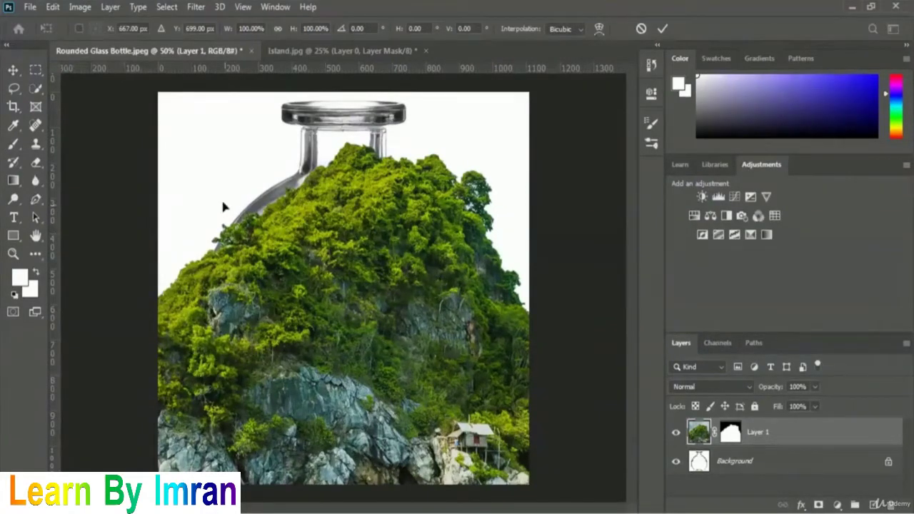
pyautogui.click(247, 10)
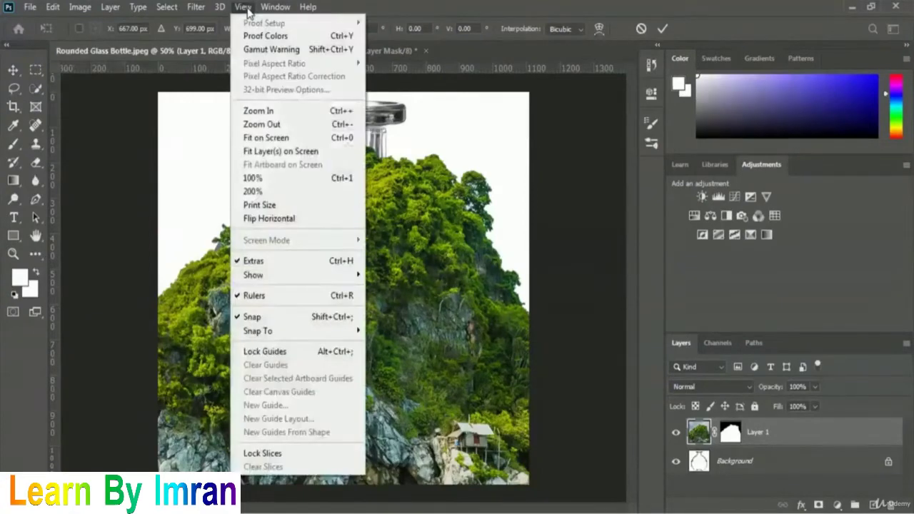
pyautogui.click(311, 127)
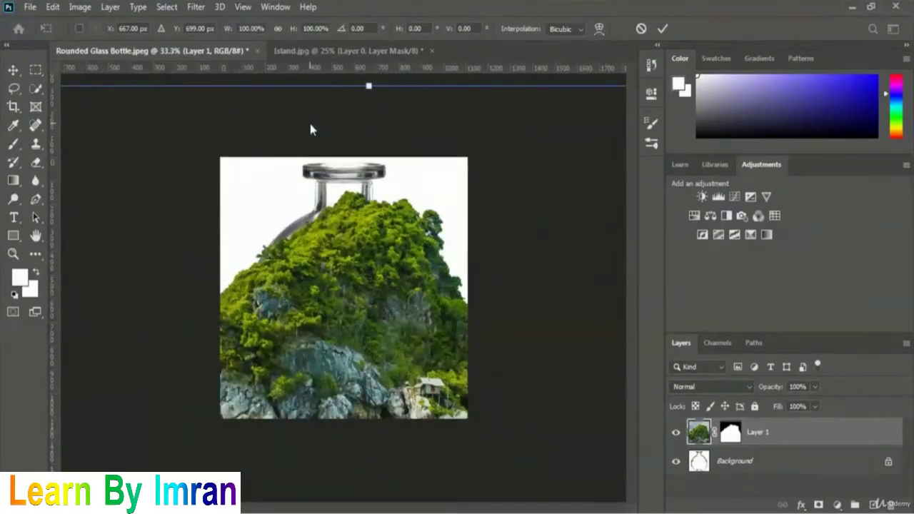
pyautogui.click(243, 7)
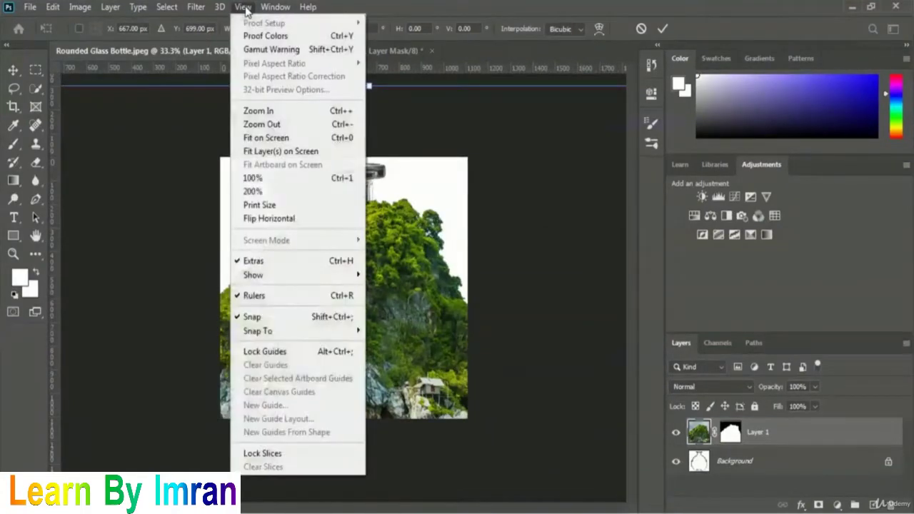
pyautogui.click(303, 125)
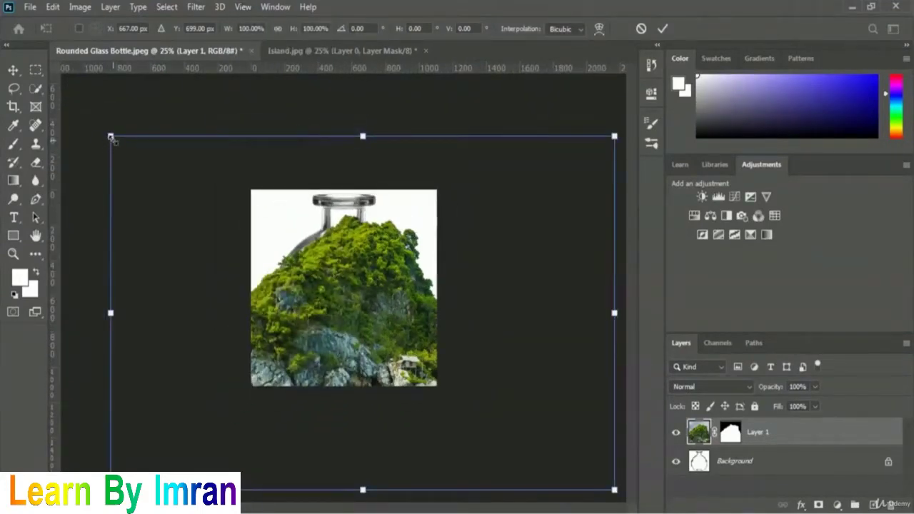
pyautogui.moveTo(111, 137); pyautogui.dragTo(281, 244)
pyautogui.moveTo(404, 362); pyautogui.dragTo(321, 286)
pyautogui.moveTo(532, 421); pyautogui.dragTo(420, 362)
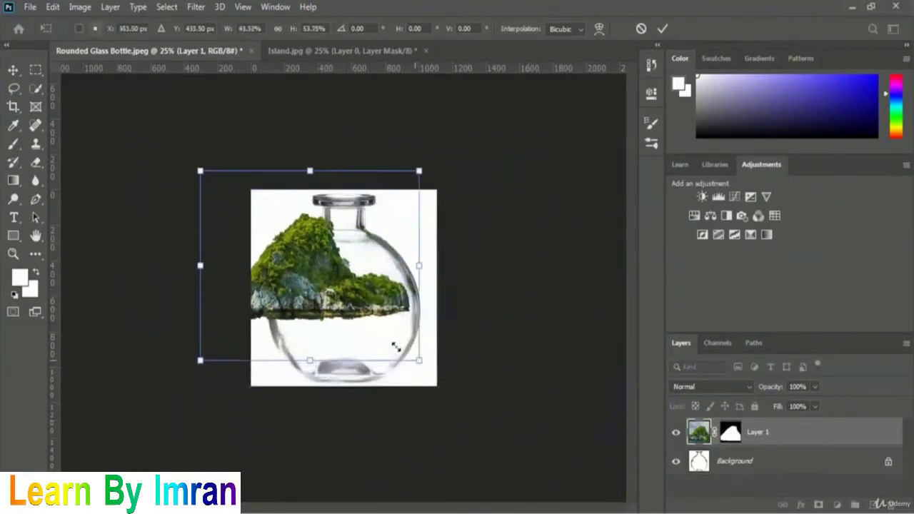
# Shrink the island further to about 27% width and height and centre it horizontally inside the bottle's round body
pyautogui.moveTo(353, 271); pyautogui.dragTo(369, 276)
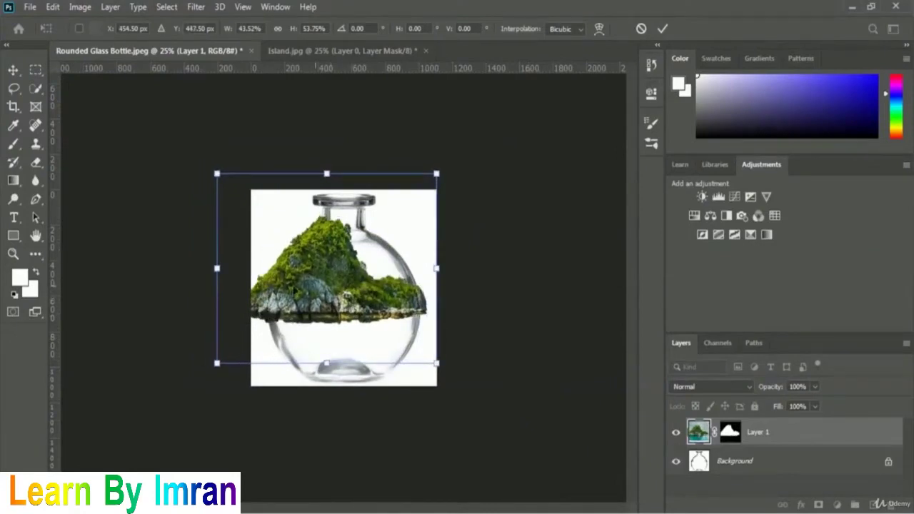
pyautogui.moveTo(217, 173); pyautogui.dragTo(274, 213)
pyautogui.moveTo(437, 289); pyautogui.dragTo(409, 295)
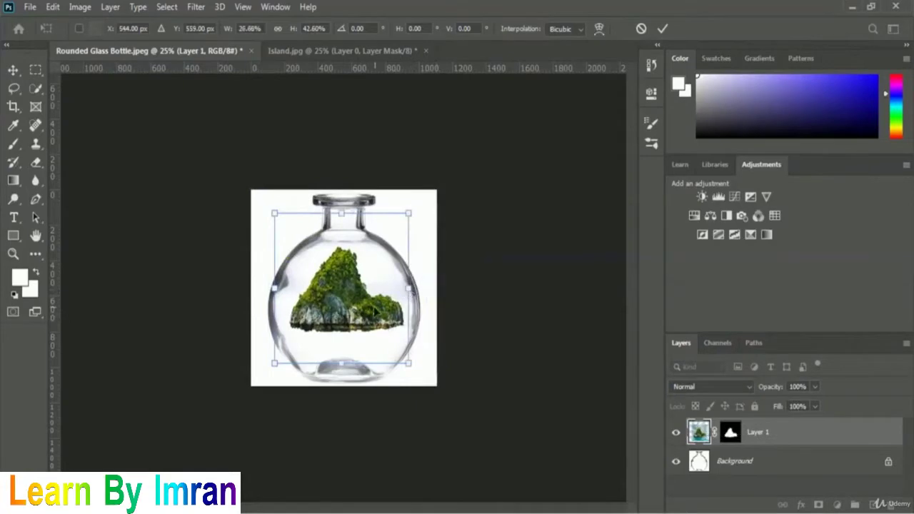
pyautogui.moveTo(353, 296); pyautogui.dragTo(357, 299)
pyautogui.moveTo(343, 212); pyautogui.dragTo(344, 264)
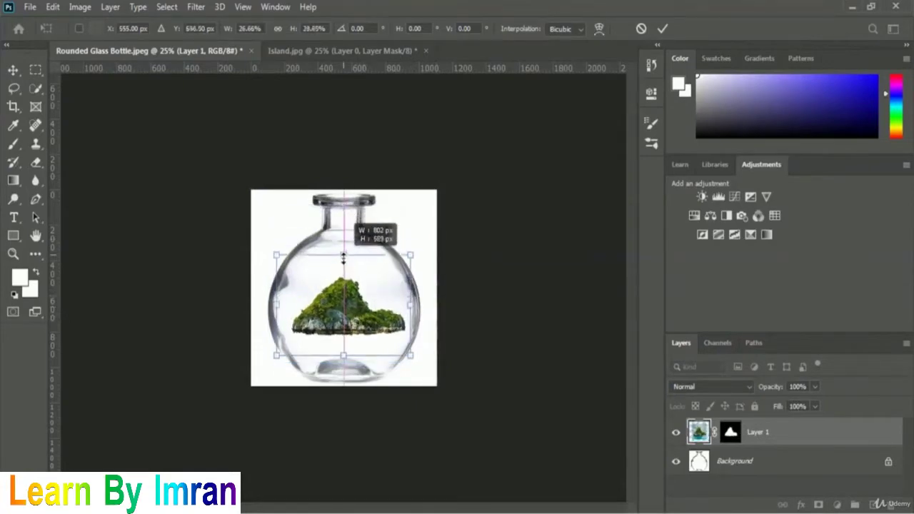
pyautogui.moveTo(340, 314); pyautogui.dragTo(348, 289)
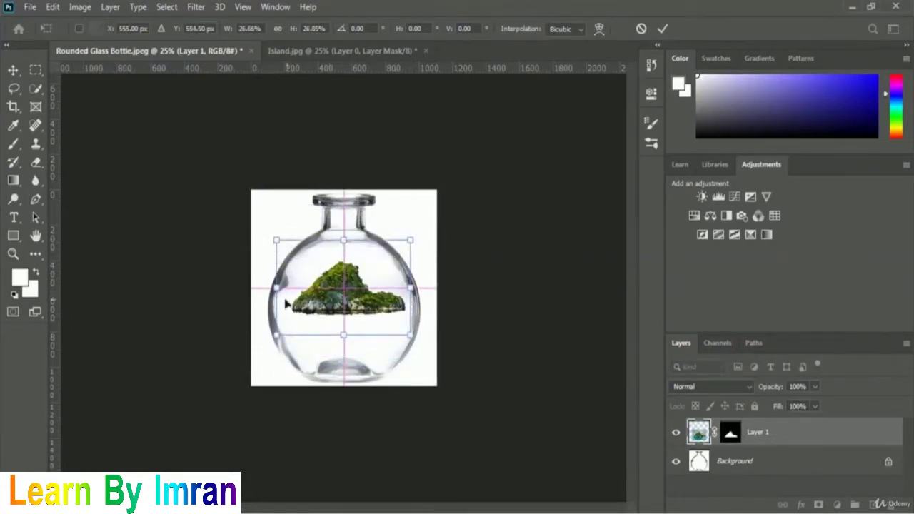
# Widen the island on both sides to about 32.5% so it spans the bottle's interior, and commit the transform
pyautogui.moveTo(276, 287)
pyautogui.mouseDown()
pyautogui.moveTo(250, 287)
pyautogui.moveTo(258, 286)
pyautogui.mouseUp()
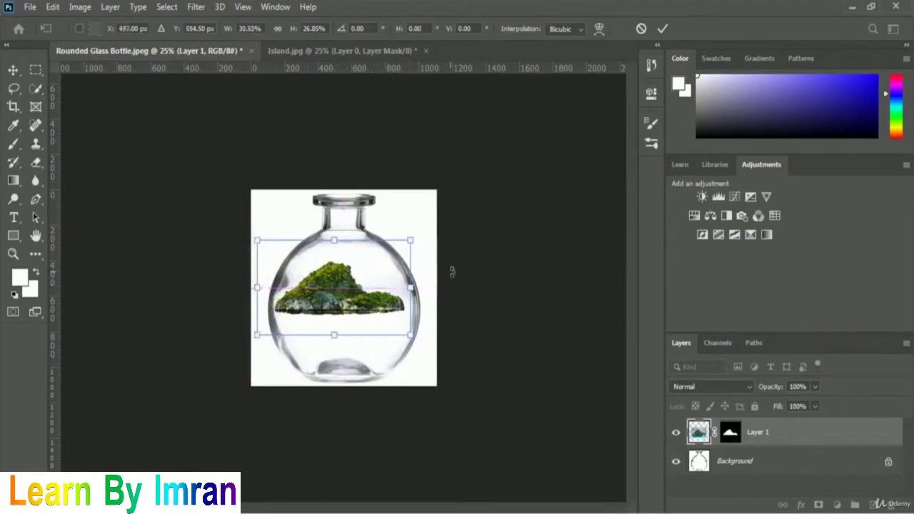
pyautogui.moveTo(411, 288); pyautogui.dragTo(421, 288)
pyautogui.moveTo(344, 310); pyautogui.dragTo(342, 308)
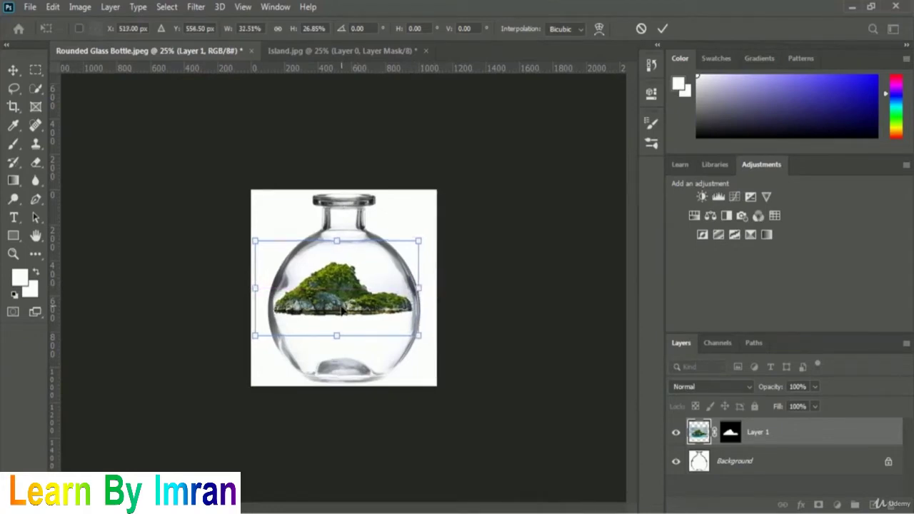
pyautogui.press('Return')
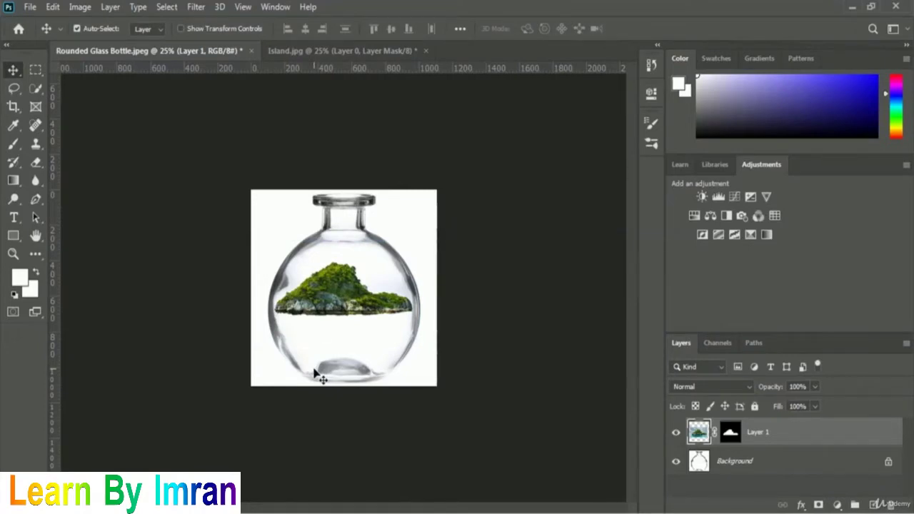
# Open the Sky image from the 02 Selection and Masking folder and copy it into the Rounded Glass Bottle document
pyautogui.click(243, 8)
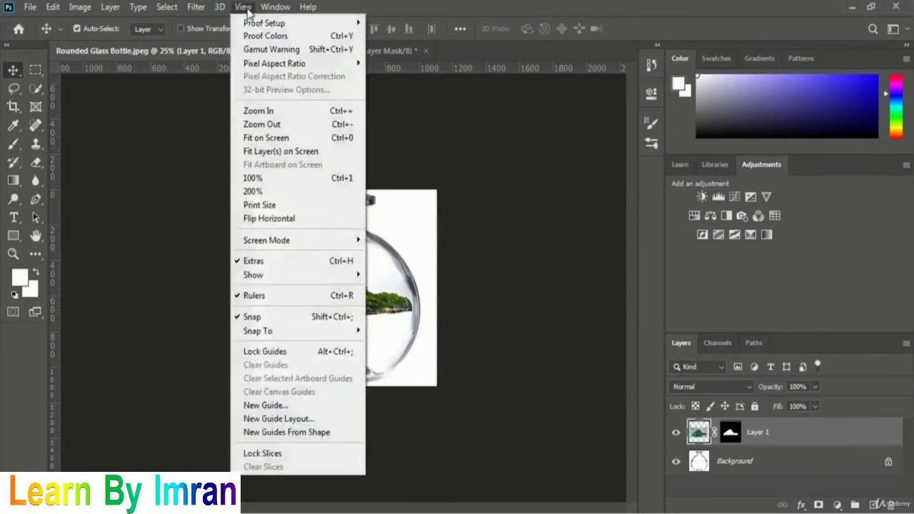
pyautogui.click(299, 114)
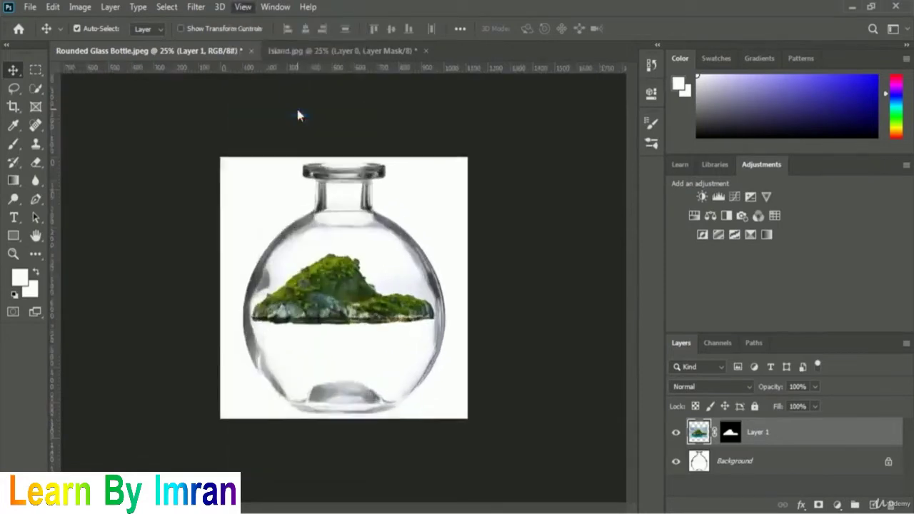
pyautogui.click(243, 9)
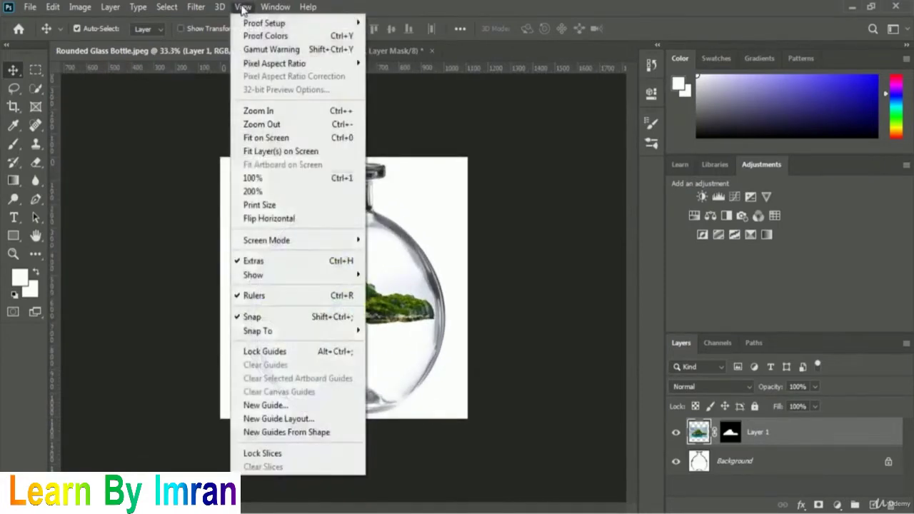
pyautogui.click(305, 113)
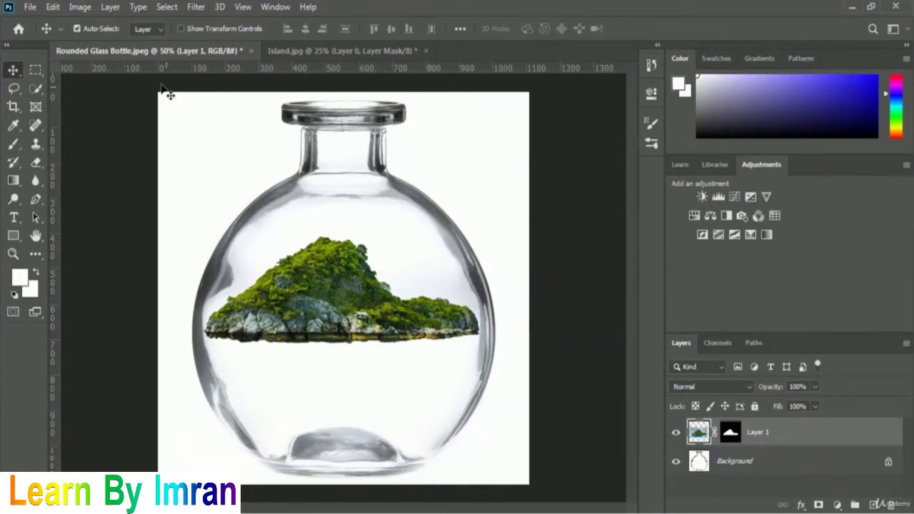
pyautogui.click(30, 6)
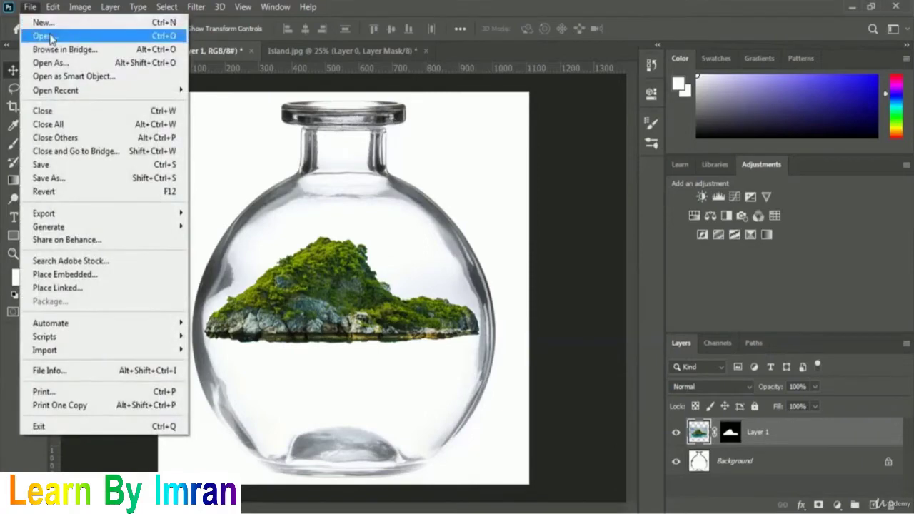
pyautogui.click(36, 36)
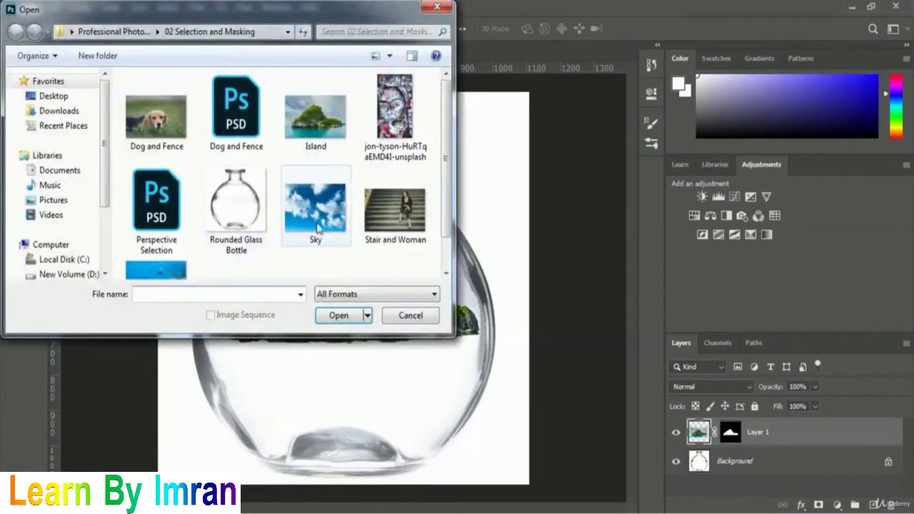
pyautogui.click(316, 242)
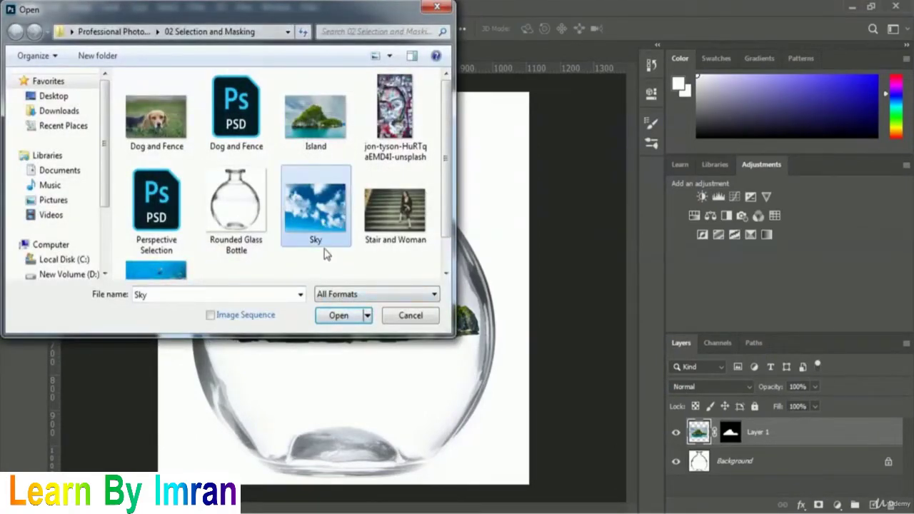
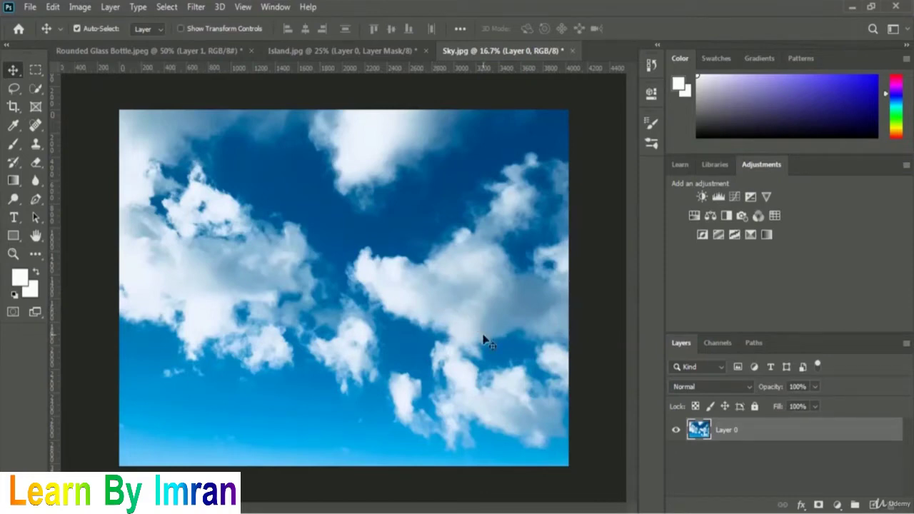
pyautogui.moveTo(483, 341); pyautogui.dragTo(452, 394)
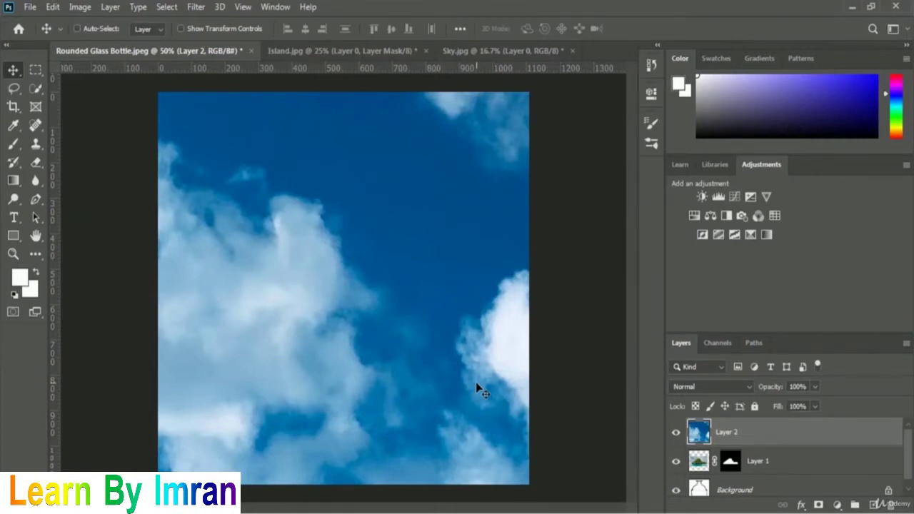
# Scale the sky layer to about 27.5% width and 23.7% height so it covers the canvas from its top edge down to the island's waterline
pyautogui.hotkey('ctrl', '-')
pyautogui.hotkey('ctrl', '-')
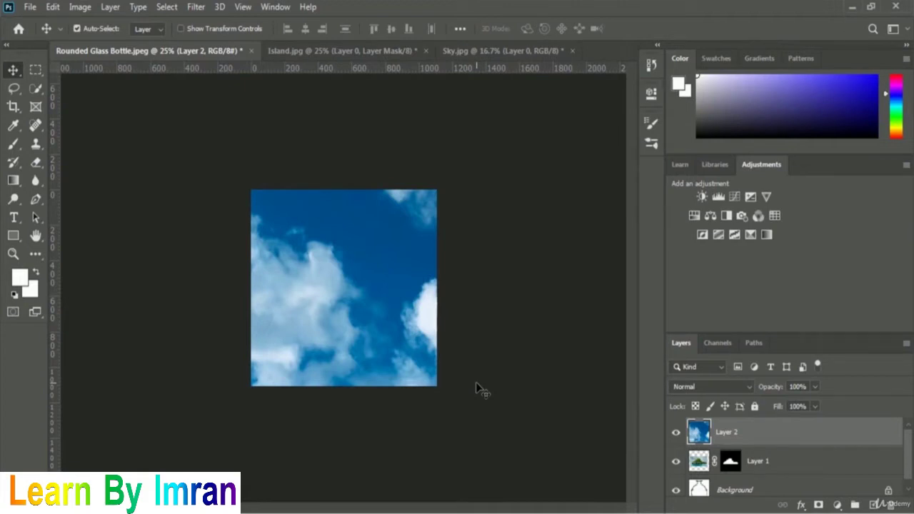
pyautogui.press('ctrl')
pyautogui.hotkey('ctrl', 't')
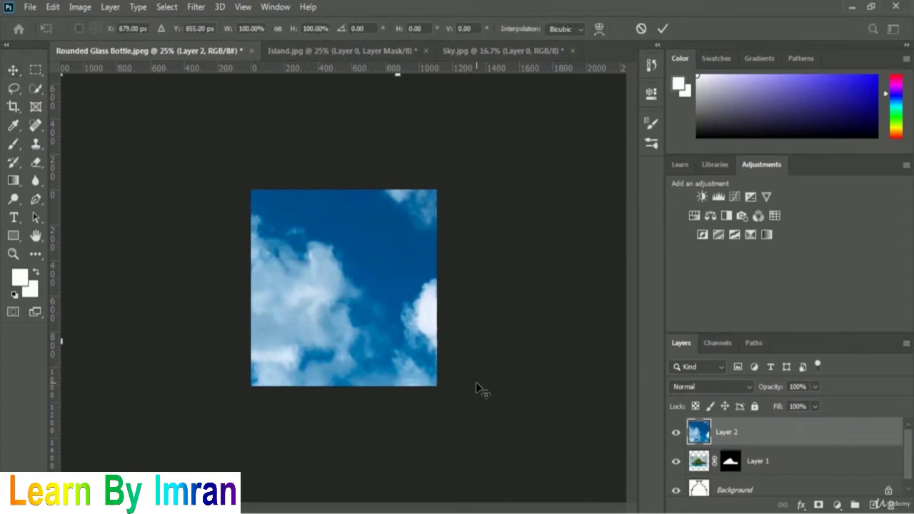
pyautogui.hotkey('ctrl', '-')
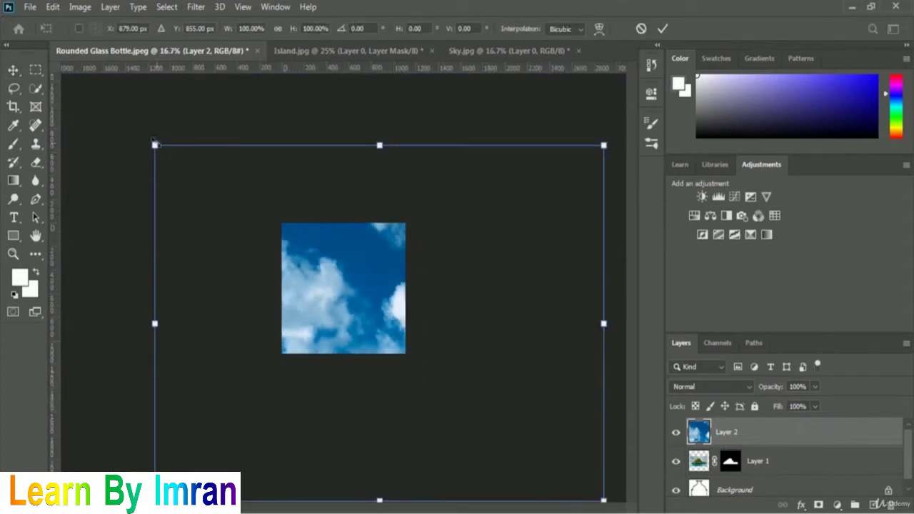
pyautogui.moveTo(154, 142); pyautogui.dragTo(281, 222)
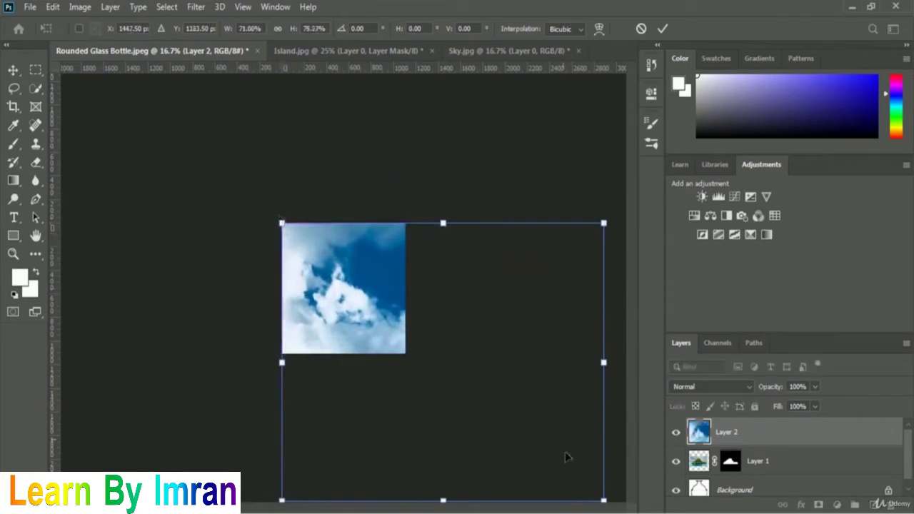
pyautogui.moveTo(604, 501); pyautogui.dragTo(410, 308)
pyautogui.moveTo(410, 265); pyautogui.dragTo(405, 265)
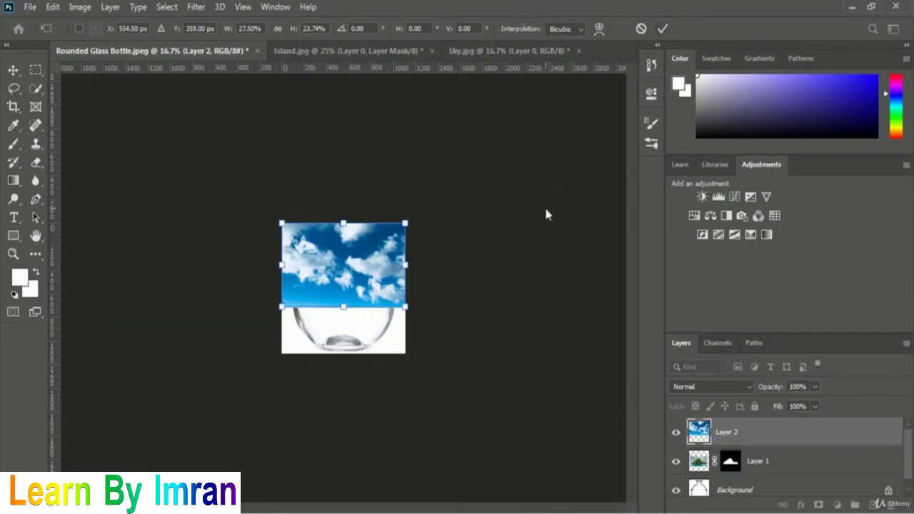
pyautogui.click(662, 29)
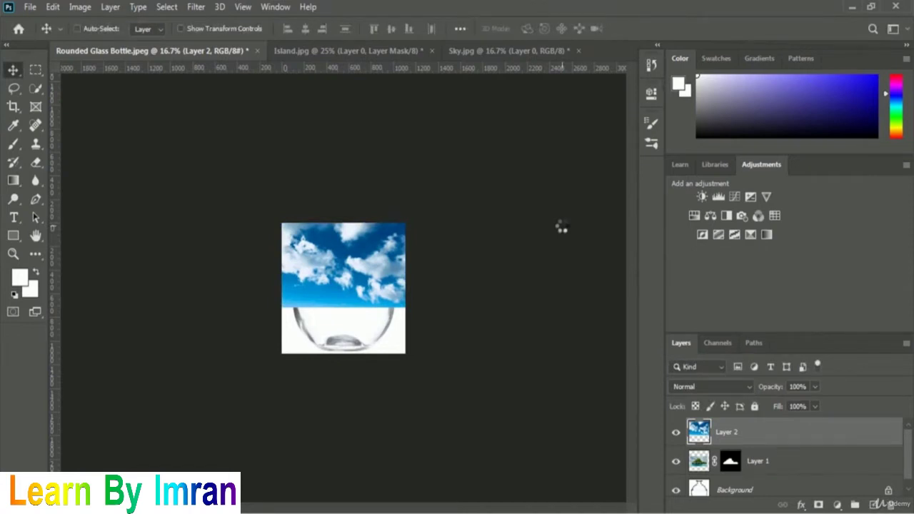
# Move the sky layer beneath the island layer and rename it Sky
pyautogui.hotkey('ctrl', '+')
pyautogui.hotkey('ctrl', '+')
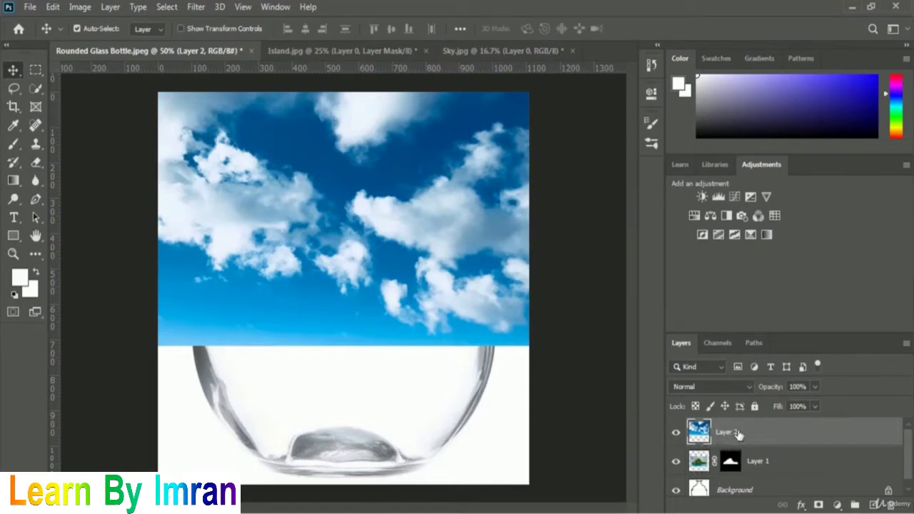
pyautogui.moveTo(733, 433); pyautogui.dragTo(726, 474)
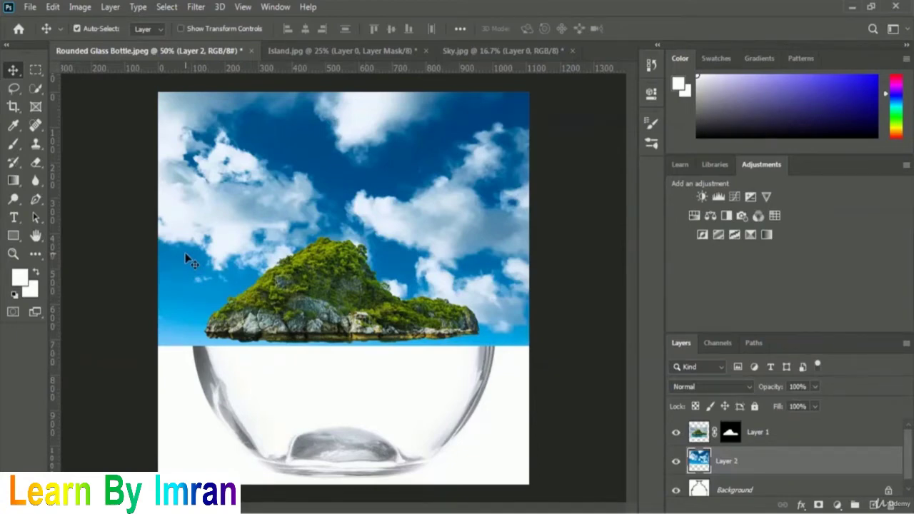
pyautogui.doubleClick(727, 461)
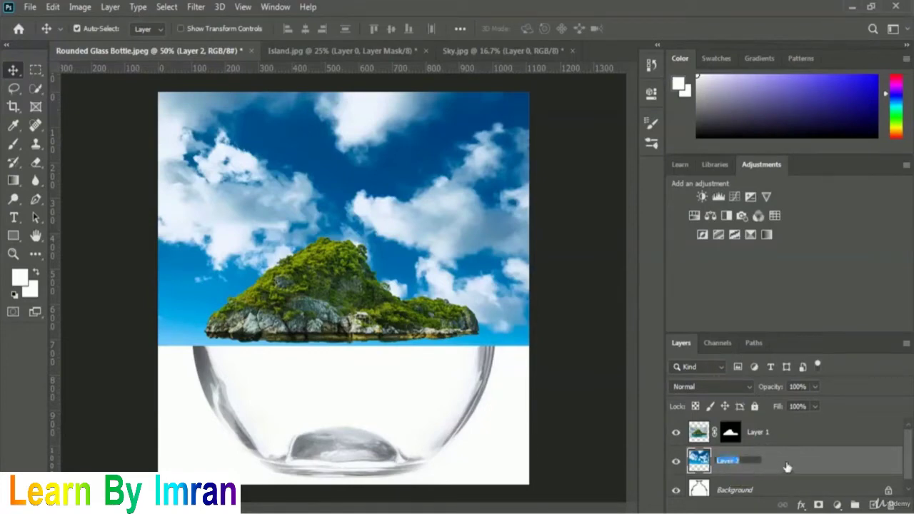
pyautogui.write('Sky')
pyautogui.press('Return')
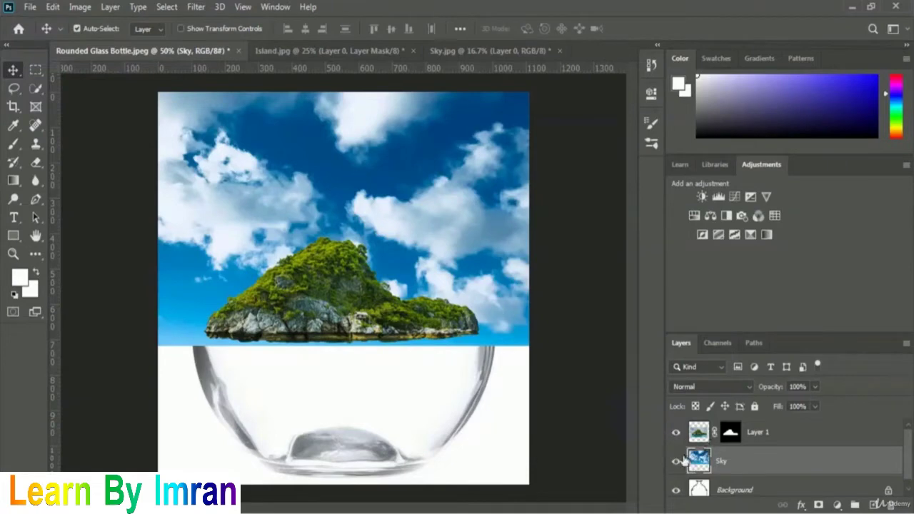
# Hide the island and Sky layers, then make the Background layer active with the Quick Selection tool
pyautogui.click(676, 433)
pyautogui.click(675, 462)
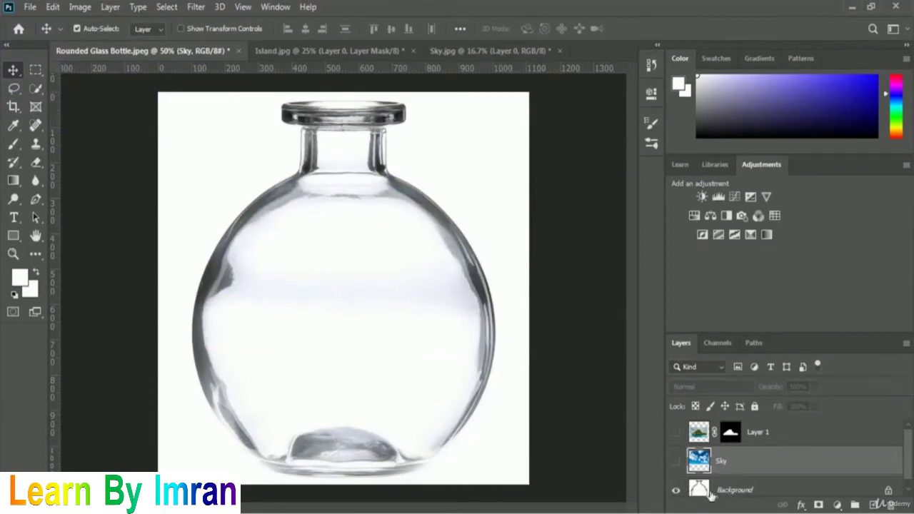
pyautogui.click(735, 491)
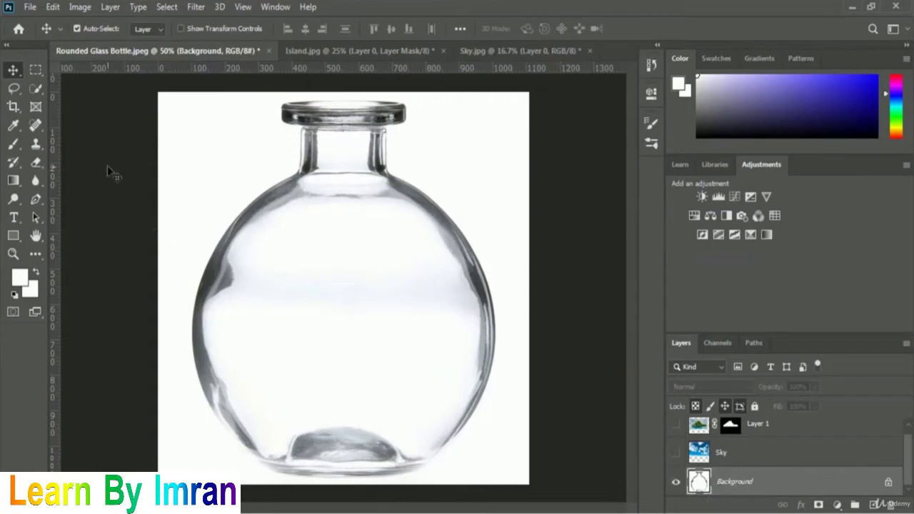
pyautogui.click(35, 89)
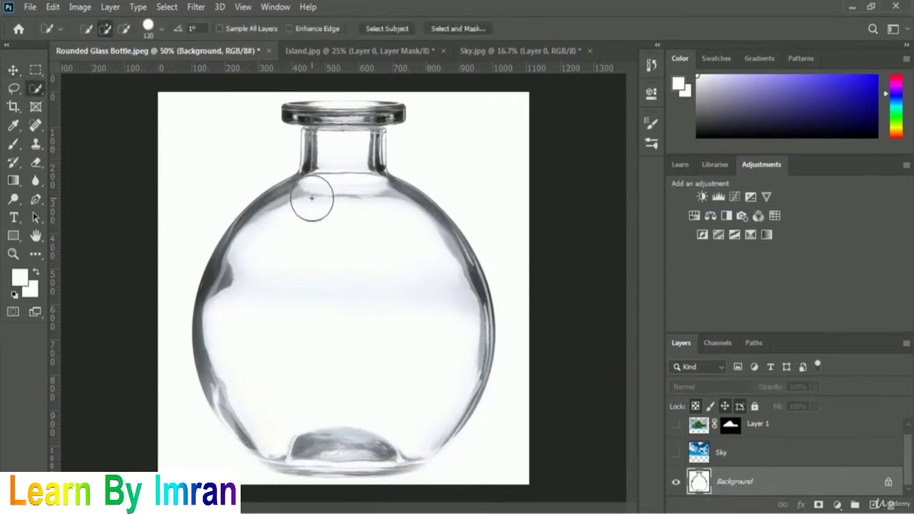
# Select the whole glass bottle, from rim to base, with Quick Selection and check its coverage in Quick Mask mode
pyautogui.moveTo(339, 138)
pyautogui.mouseDown()
pyautogui.moveTo(333, 135)
pyautogui.moveTo(356, 147)
pyautogui.moveTo(363, 131)
pyautogui.mouseUp()
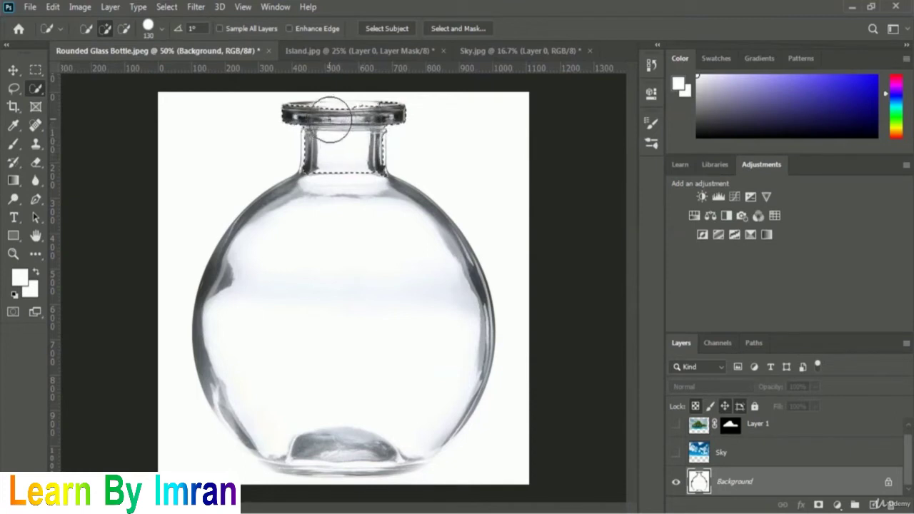
pyautogui.moveTo(337, 191)
pyautogui.mouseDown()
pyautogui.moveTo(276, 265)
pyautogui.moveTo(257, 265)
pyautogui.moveTo(259, 275)
pyautogui.mouseUp()
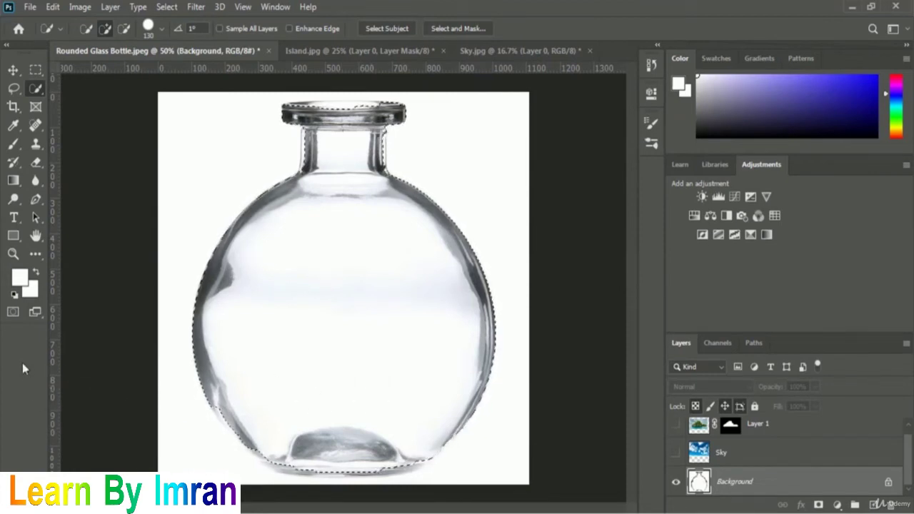
pyautogui.click(13, 313)
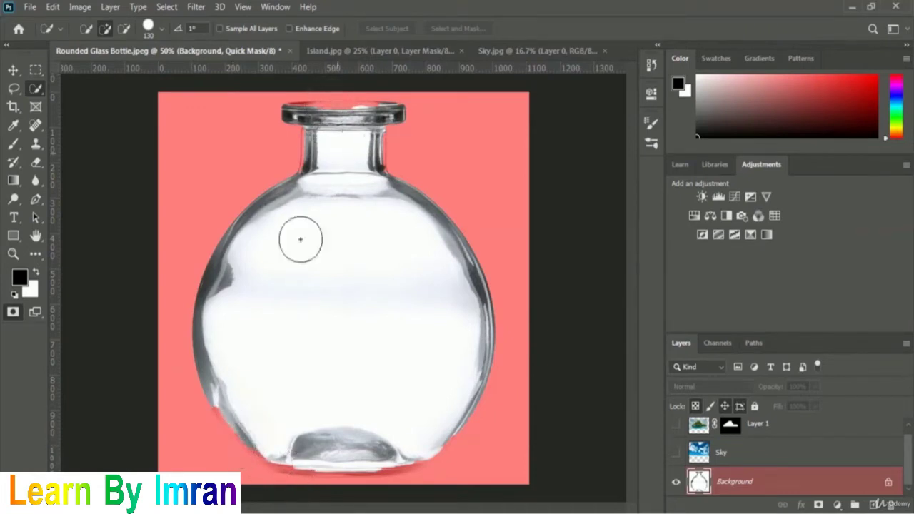
pyautogui.press('x')
pyautogui.click(13, 312)
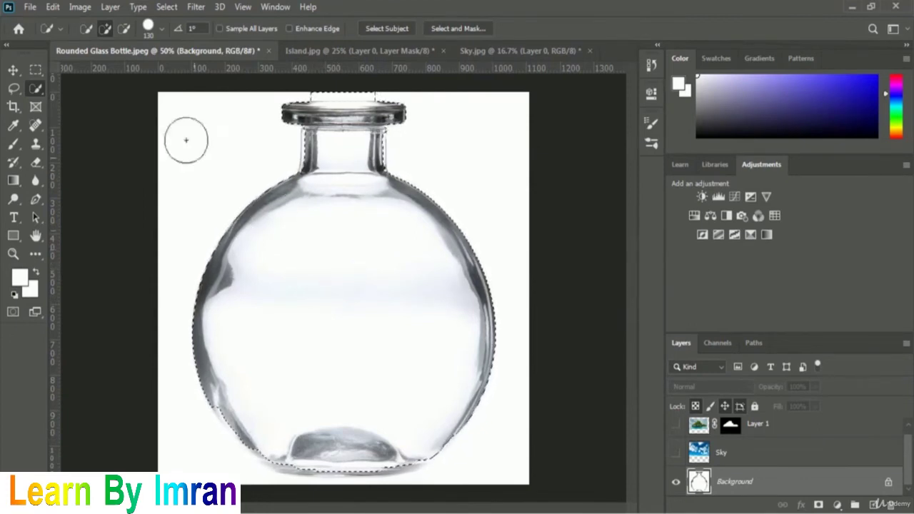
# Subtract the excess area above the bottle's rim from the selection with a 35 px Quick Selection brush
pyautogui.click(124, 30)
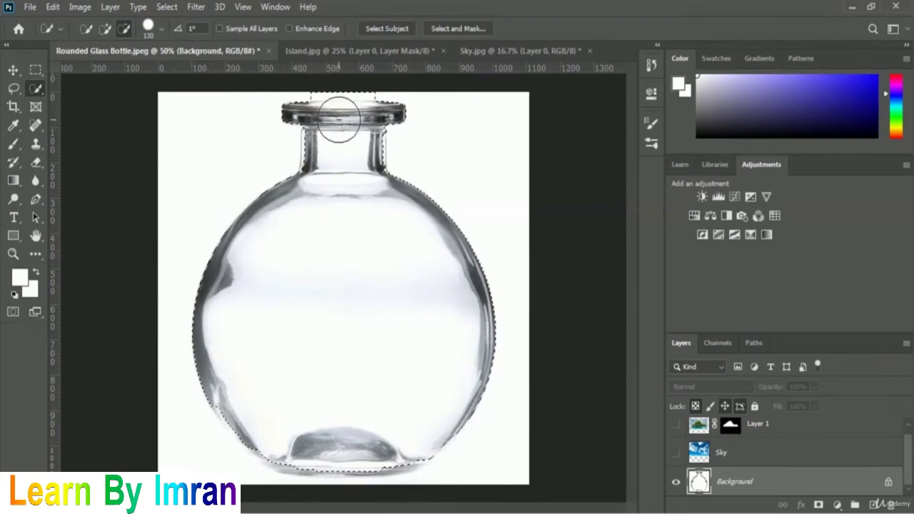
pyautogui.click(162, 29)
pyautogui.moveTo(161, 70); pyautogui.dragTo(108, 70)
pyautogui.click(344, 98)
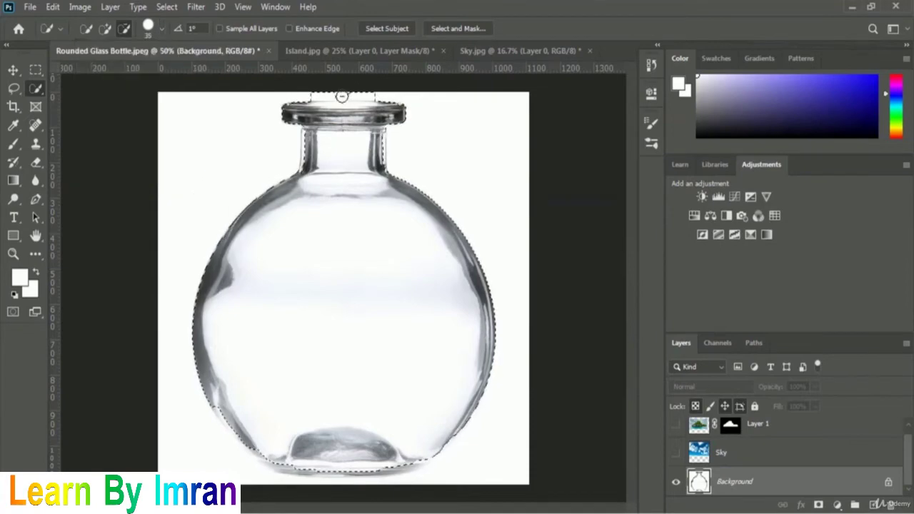
pyautogui.moveTo(329, 97); pyautogui.dragTo(322, 98)
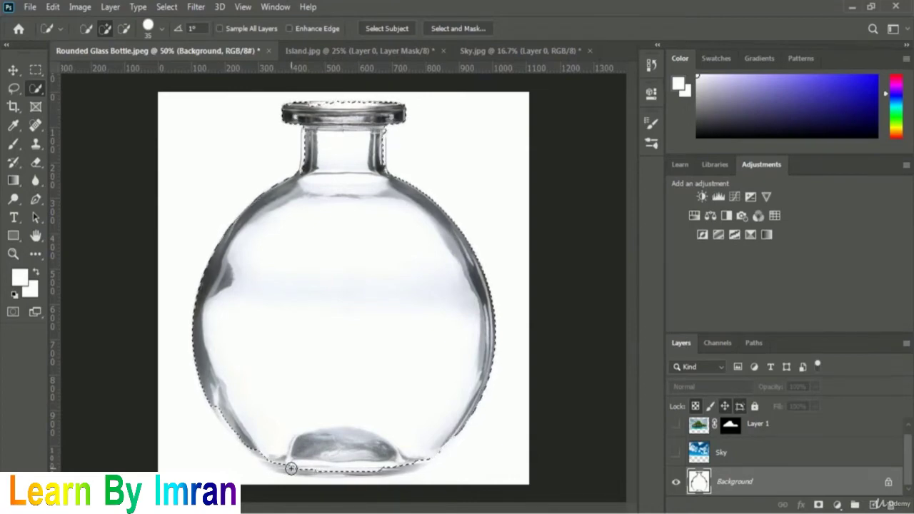
# Extend the selection along the bottle's base and lower edges, and reset the foreground and background colors to default
pyautogui.scroll(3, 291, 468)
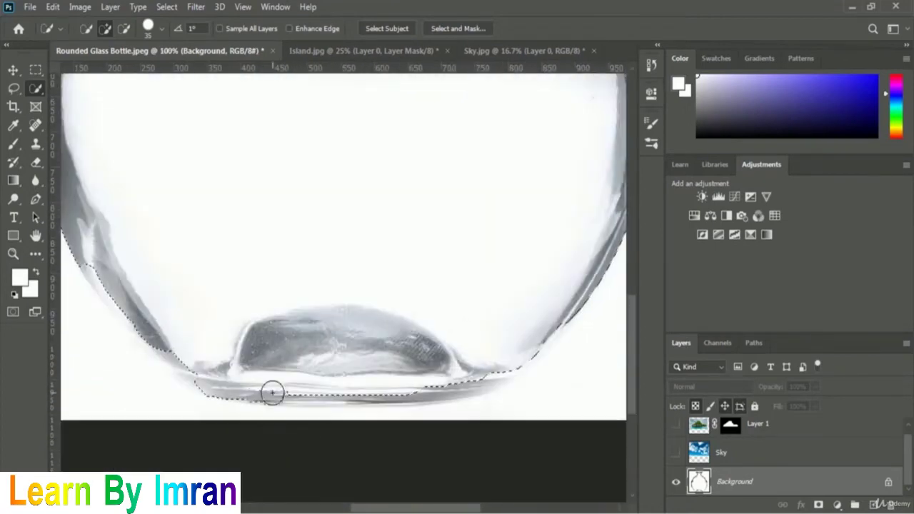
pyautogui.moveTo(272, 392)
pyautogui.mouseDown()
pyautogui.moveTo(421, 394)
pyautogui.moveTo(491, 380)
pyautogui.moveTo(322, 389)
pyautogui.moveTo(103, 289)
pyautogui.moveTo(80, 262)
pyautogui.moveTo(194, 369)
pyautogui.moveTo(177, 366)
pyautogui.moveTo(114, 304)
pyautogui.moveTo(171, 358)
pyautogui.moveTo(361, 400)
pyautogui.moveTo(315, 400)
pyautogui.moveTo(395, 398)
pyautogui.moveTo(241, 386)
pyautogui.mouseUp()
pyautogui.hotkey('ctrl', '-')
pyautogui.hotkey('ctrl', '-')
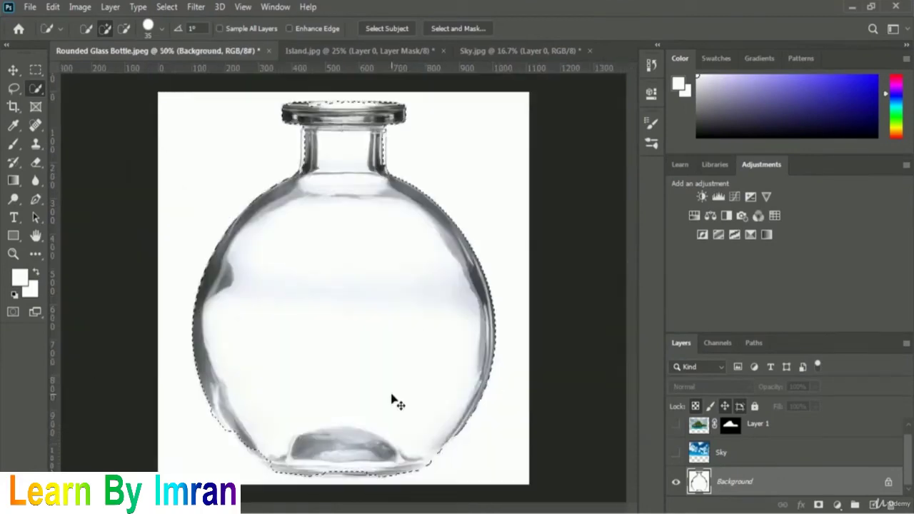
pyautogui.hotkey('ctrl', '+')
pyautogui.scroll(-5, 314, 383)
pyautogui.hotkey('ctrl', '-')
pyautogui.press('d')
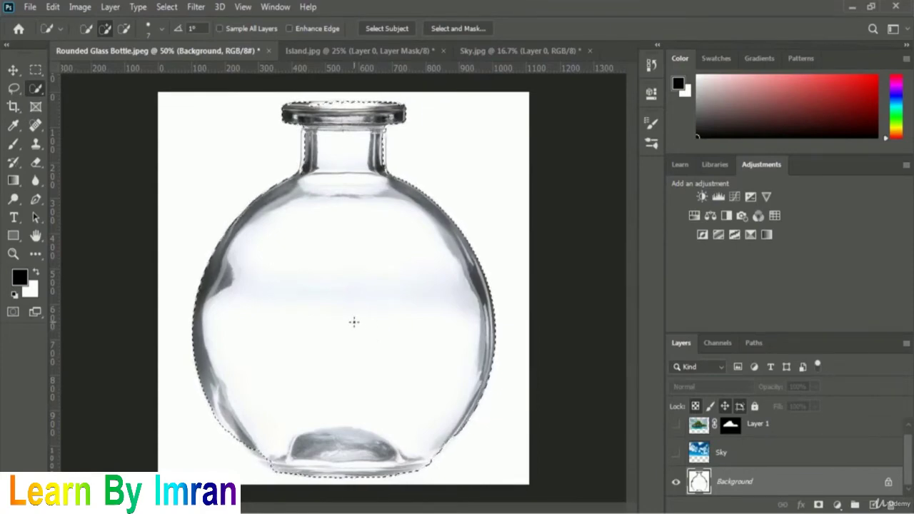
# Save the bottle selection as a new channel named Bottle, and deselect it
pyautogui.click(169, 8)
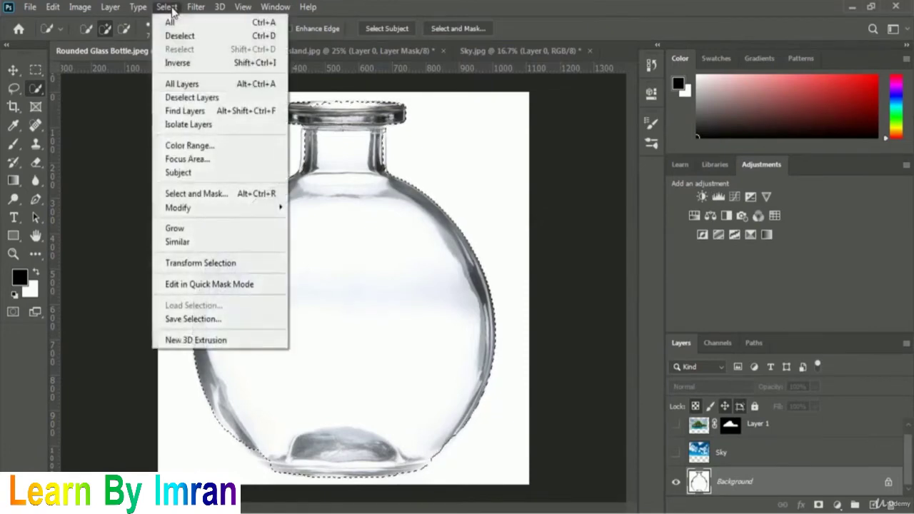
pyautogui.click(240, 323)
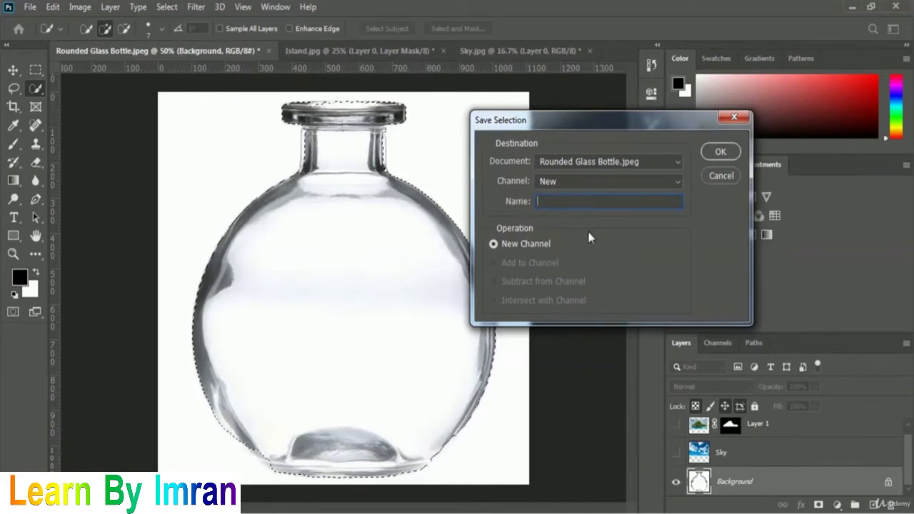
pyautogui.write('Bo')
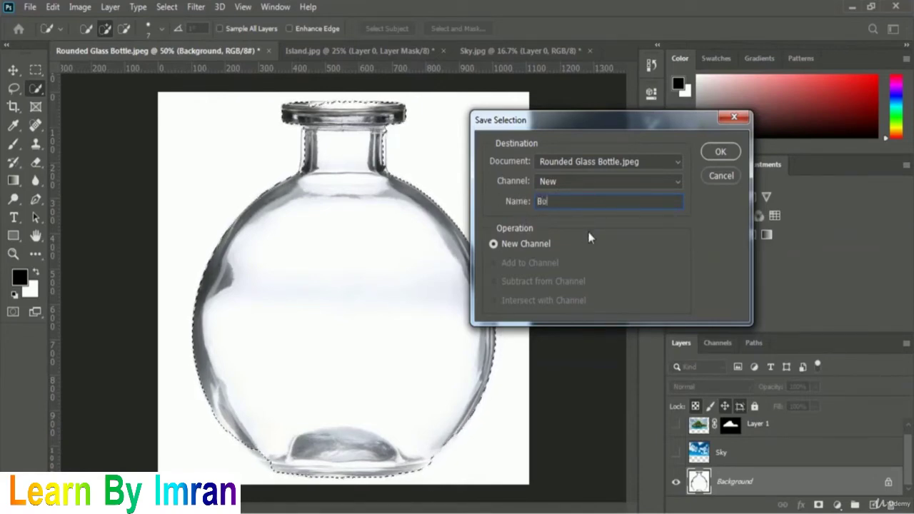
pyautogui.write('ttle')
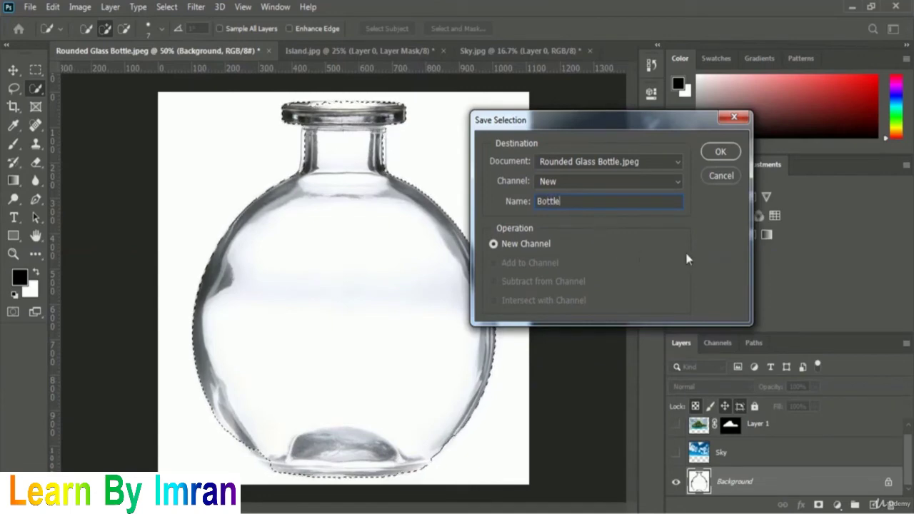
pyautogui.click(723, 151)
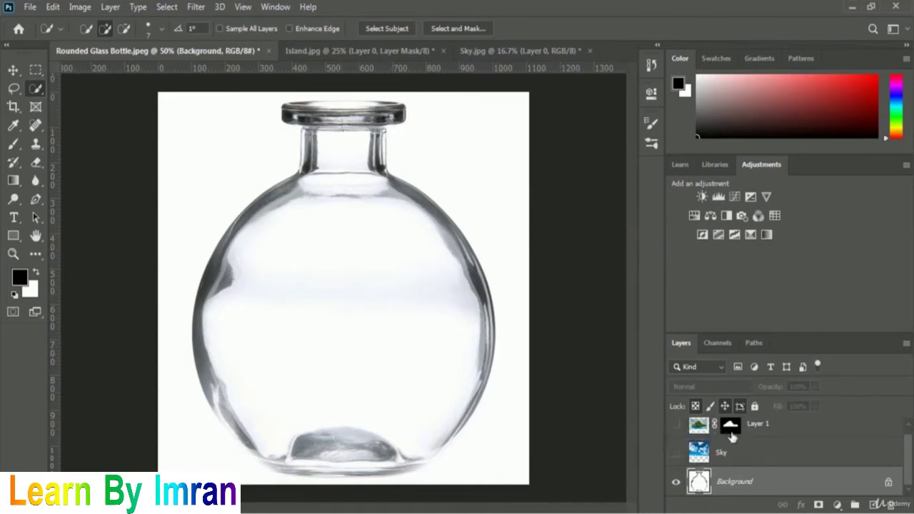
# Show the island and Sky layers again and make the Sky layer active
pyautogui.click(675, 426)
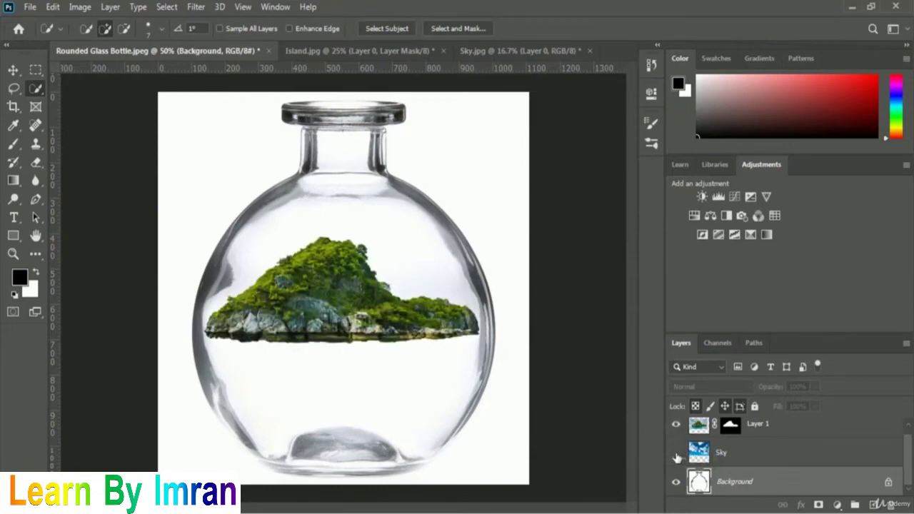
pyautogui.click(676, 452)
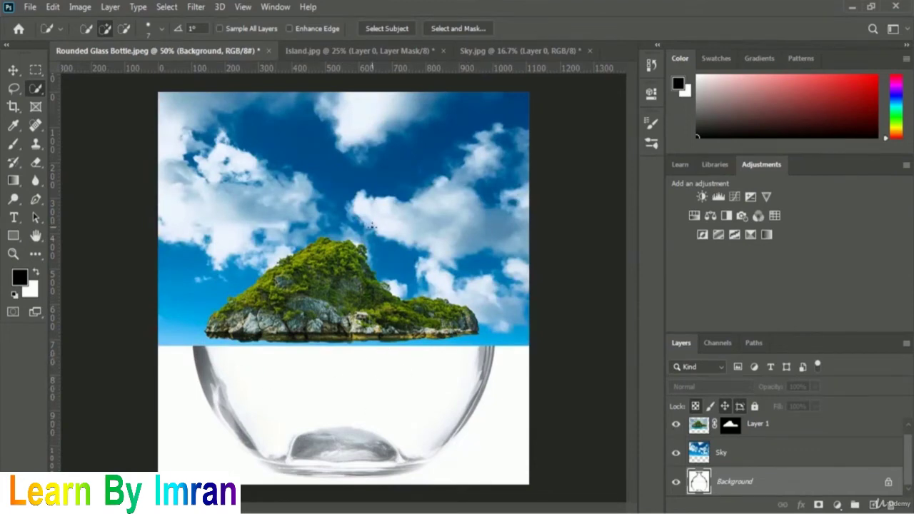
pyautogui.click(707, 459)
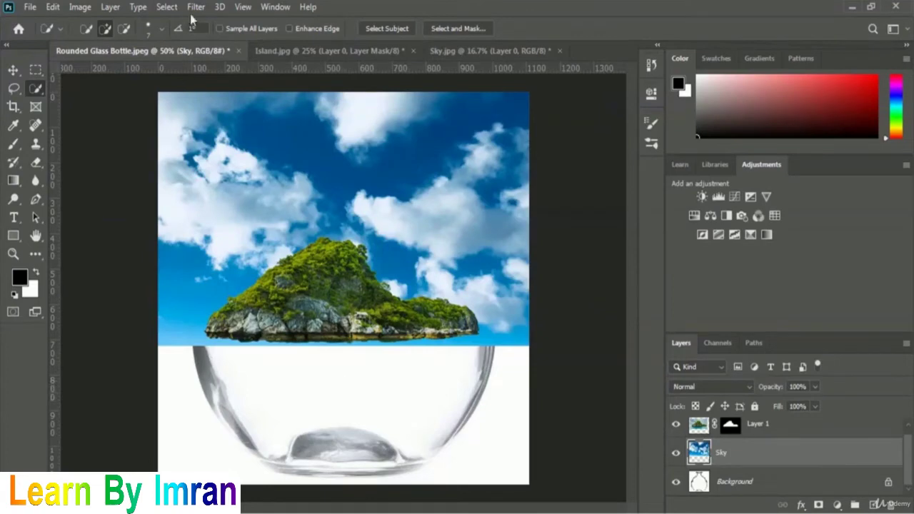
# Load the saved Bottle selection and turn it into a layer mask on the Sky layer
pyautogui.click(168, 8)
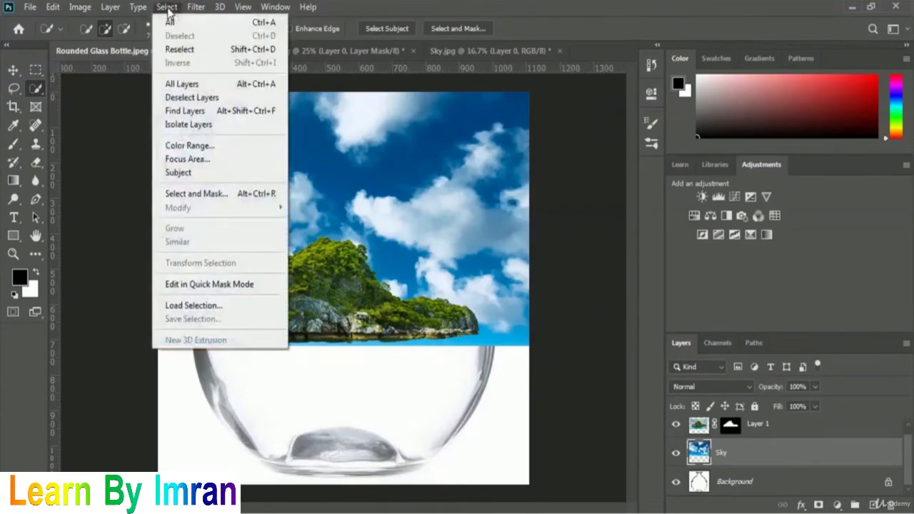
pyautogui.click(248, 308)
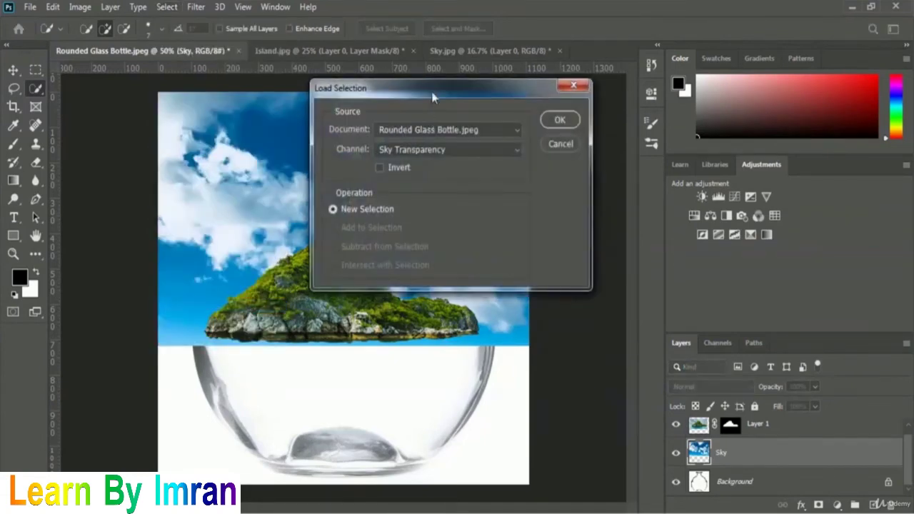
pyautogui.moveTo(432, 94); pyautogui.dragTo(605, 113)
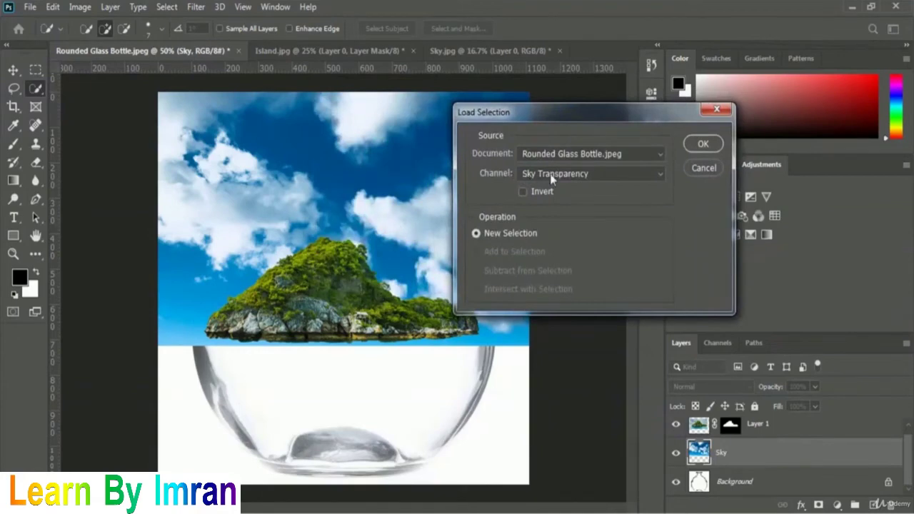
pyautogui.click(612, 172)
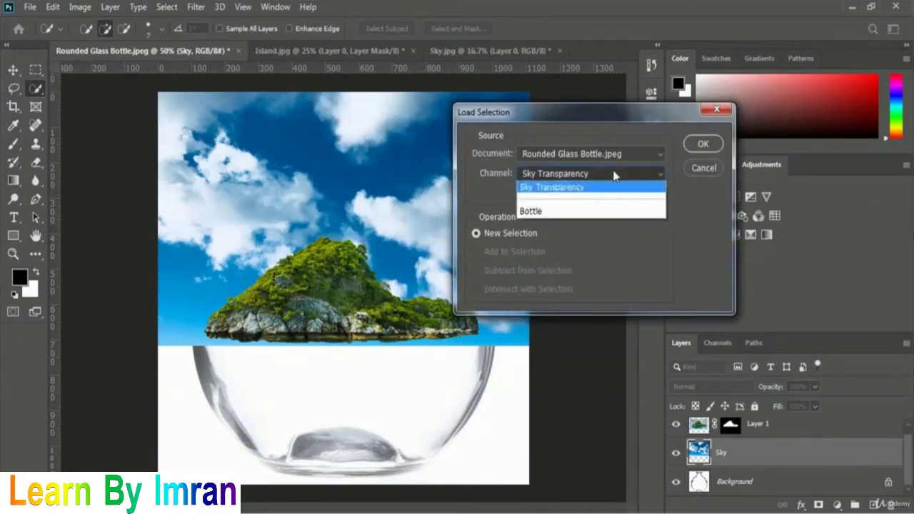
pyautogui.click(592, 211)
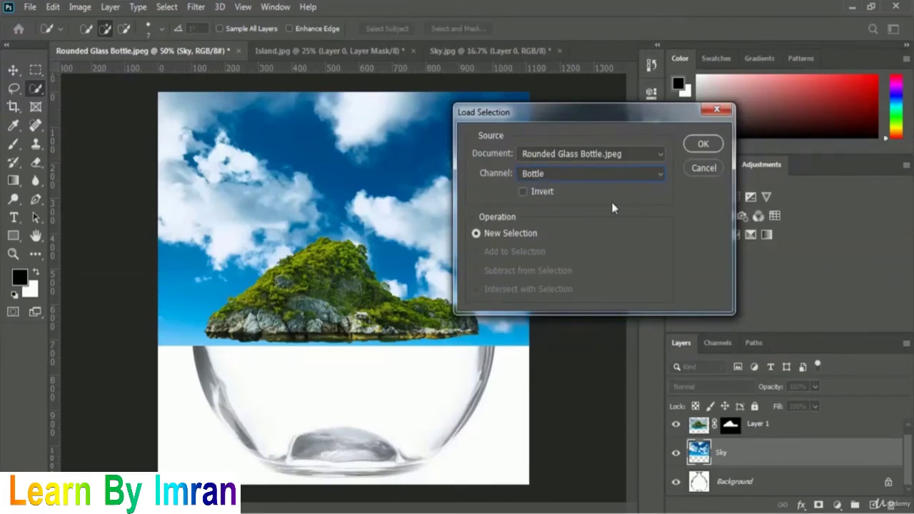
pyautogui.click(702, 144)
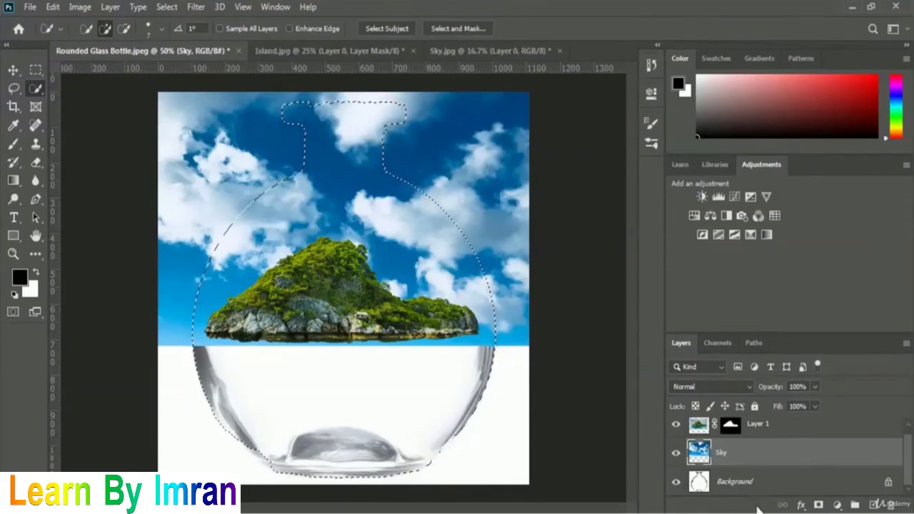
pyautogui.click(818, 505)
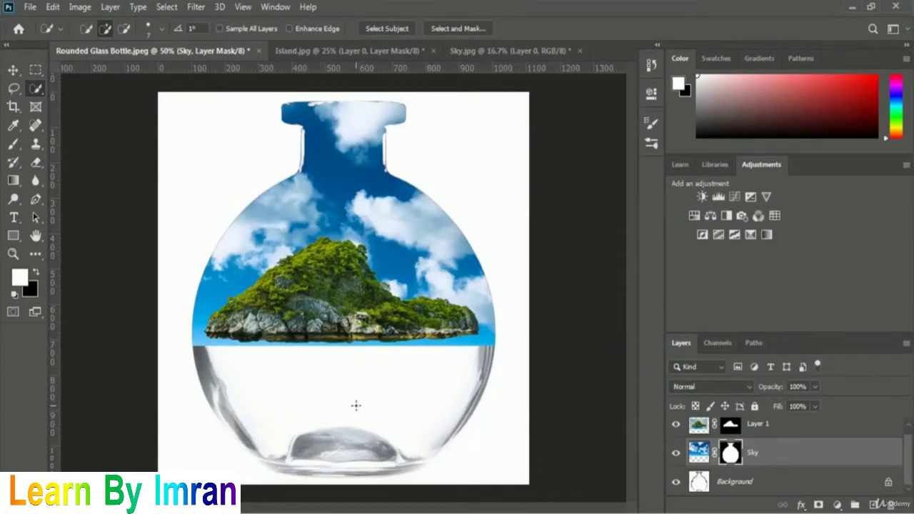
# Open the Under Water image from the 02 Selection and Masking folder
pyautogui.click(30, 8)
pyautogui.click(108, 35)
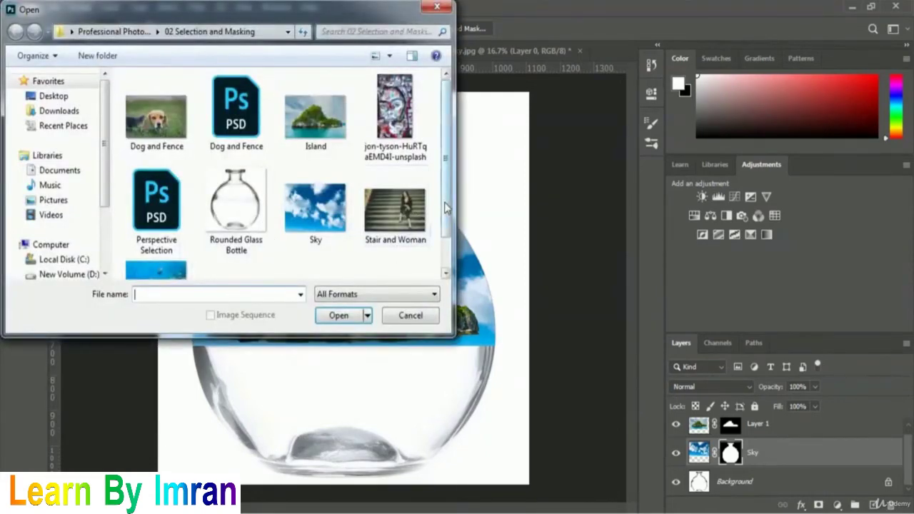
pyautogui.scroll(-1, 444, 207)
pyautogui.click(156, 268)
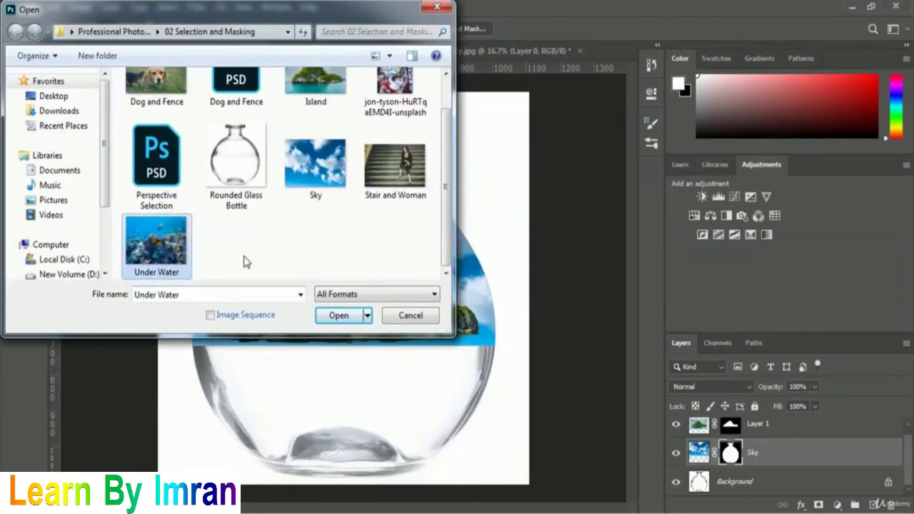
pyautogui.click(336, 316)
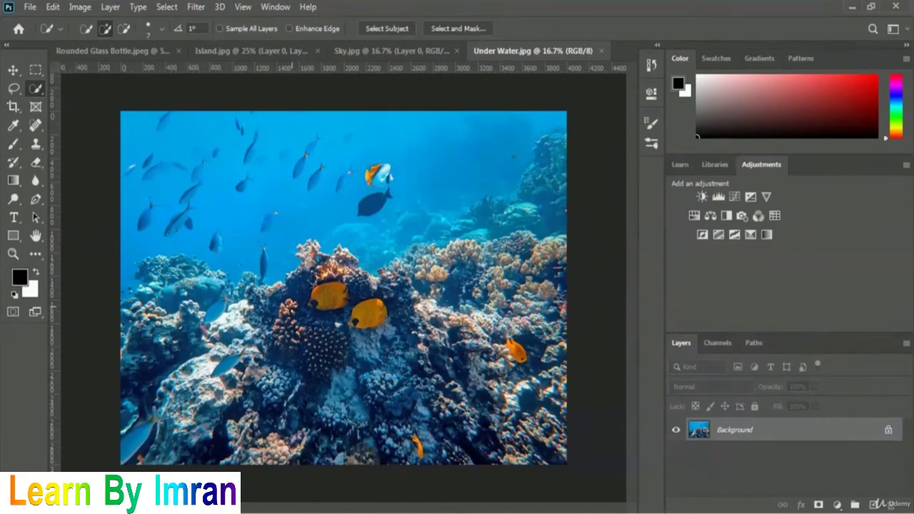
# Unlock the Under Water background layer and copy it into the Rounded Glass Bottle document with the Move tool
pyautogui.click(888, 432)
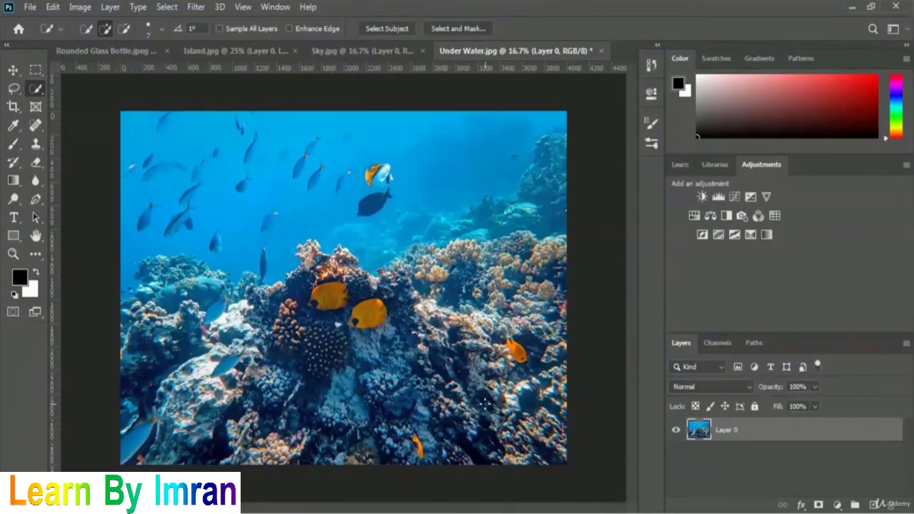
pyautogui.click(13, 71)
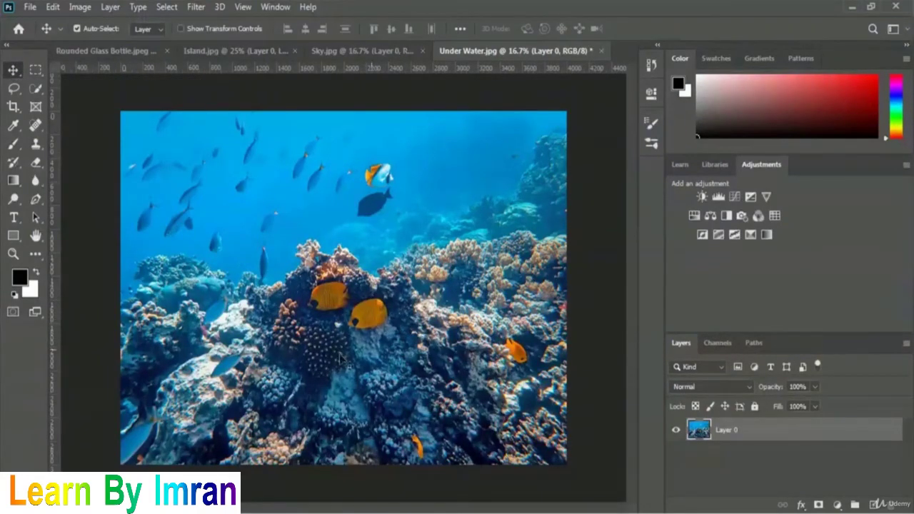
pyautogui.moveTo(450, 364); pyautogui.dragTo(399, 423)
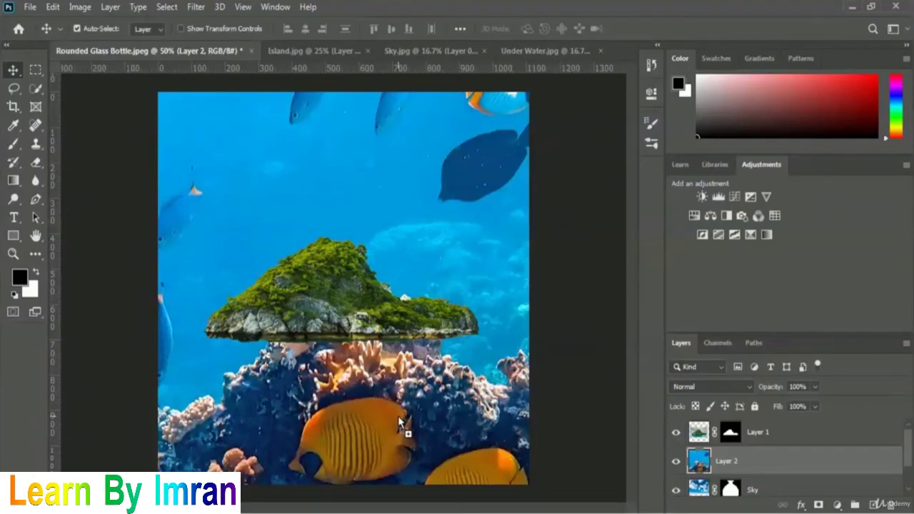
# Free-transform the underwater layer to about 27% width and 14.8% height, placing it over the canvas's lower part from the island's waterline down
pyautogui.hotkey('ctrl', '-')
pyautogui.hotkey('ctrl', '-')
pyautogui.hotkey('ctrl', '-')
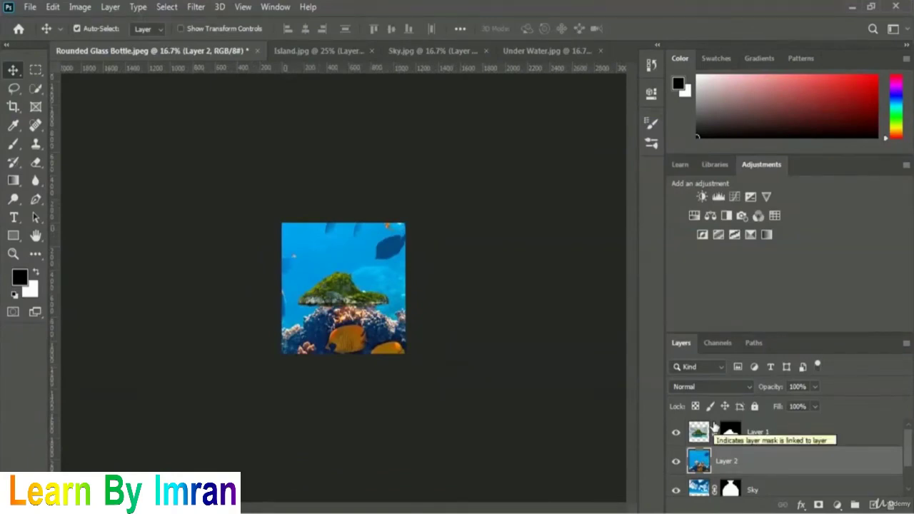
pyautogui.hotkey('ctrl', 't')
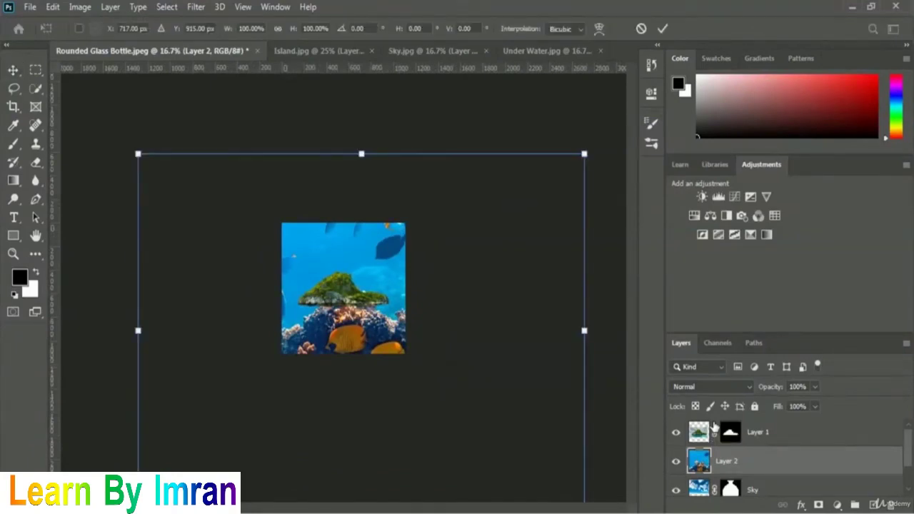
pyautogui.moveTo(139, 154); pyautogui.dragTo(300, 322)
pyautogui.moveTo(476, 459); pyautogui.dragTo(429, 385)
pyautogui.moveTo(536, 432); pyautogui.dragTo(394, 347)
pyautogui.moveTo(400, 292); pyautogui.dragTo(400, 300)
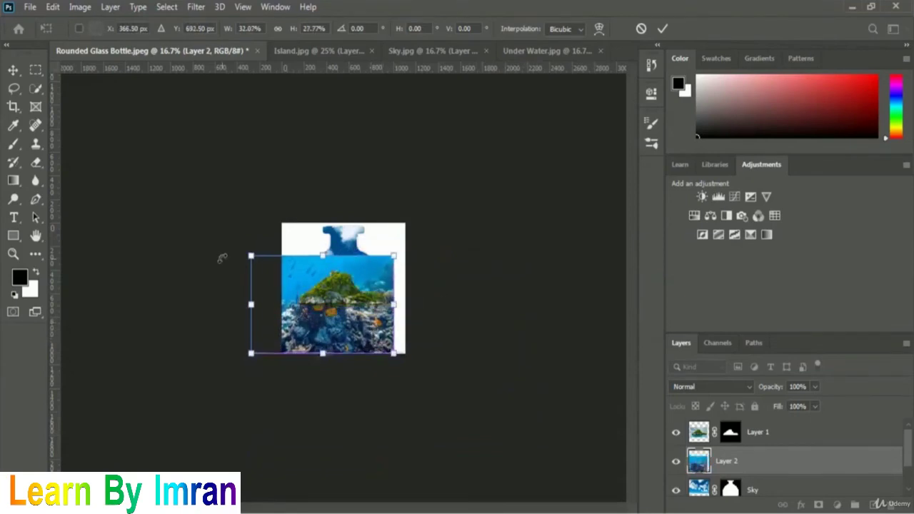
pyautogui.moveTo(250, 254); pyautogui.dragTo(284, 301)
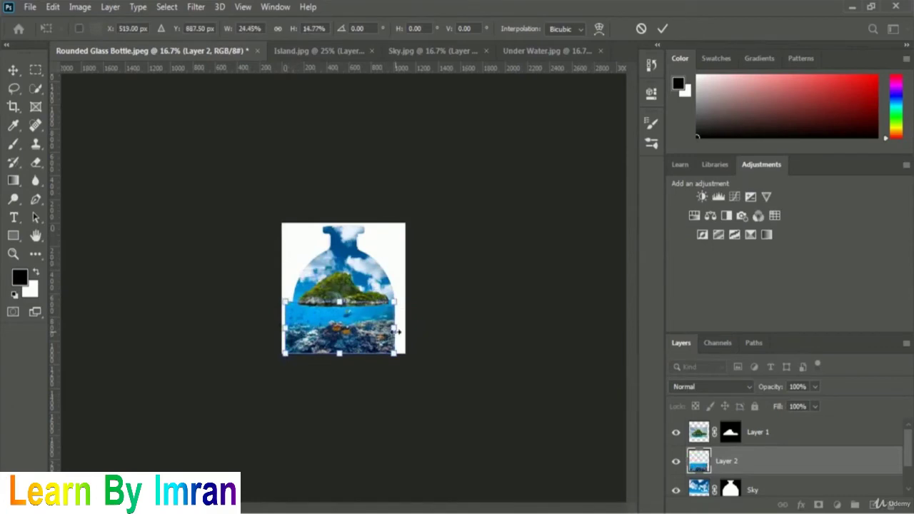
pyautogui.moveTo(398, 331); pyautogui.dragTo(406, 333)
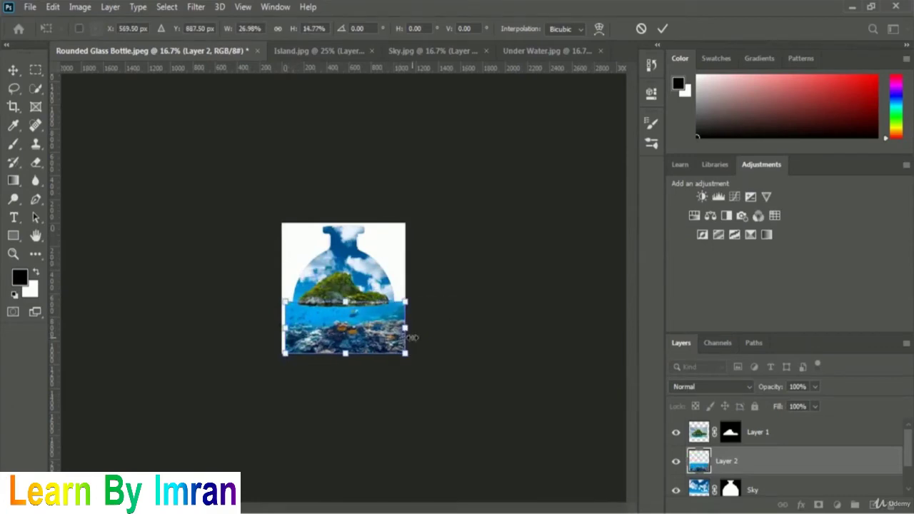
# Narrow the underwater layer from both sides to about 25% width, still spanning the bottle's body, and apply the transform
pyautogui.hotkey('ctrl', '+')
pyautogui.hotkey('ctrl', '+')
pyautogui.hotkey('ctrl', '+')
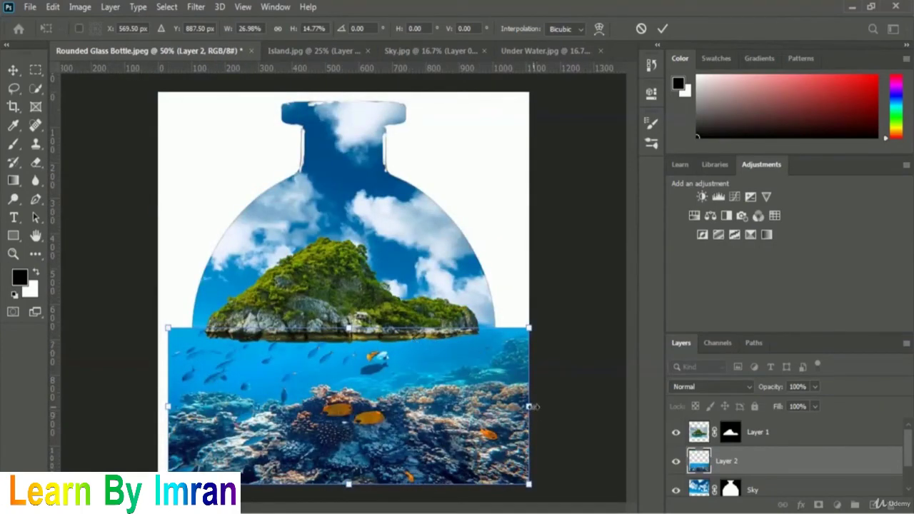
pyautogui.moveTo(528, 406); pyautogui.dragTo(511, 407)
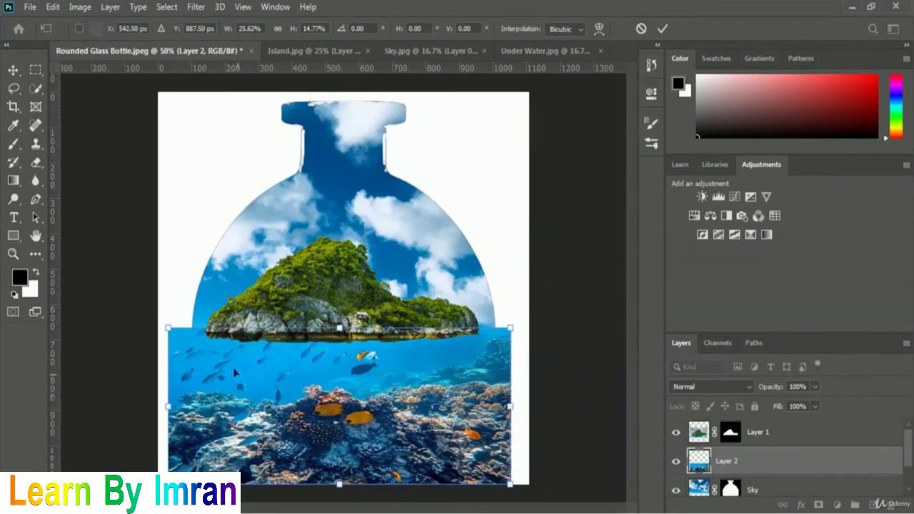
pyautogui.moveTo(169, 409); pyautogui.dragTo(176, 408)
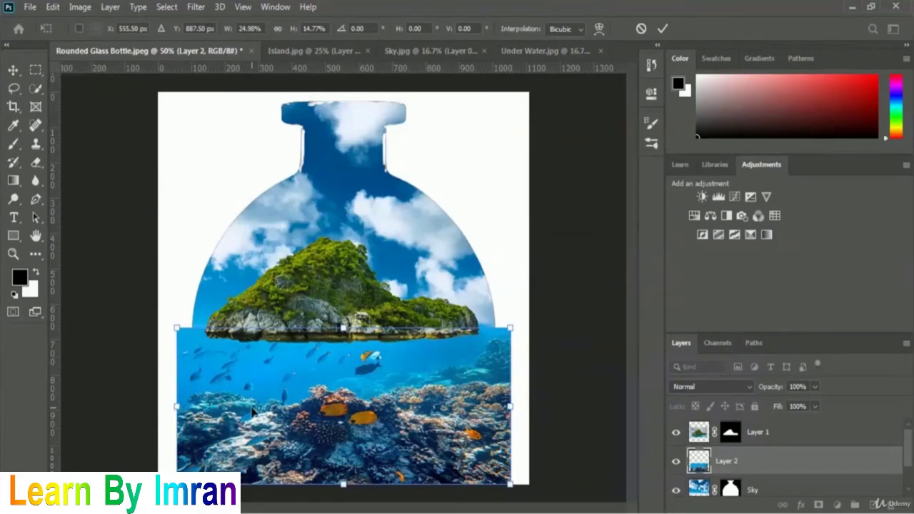
pyautogui.press('Return')
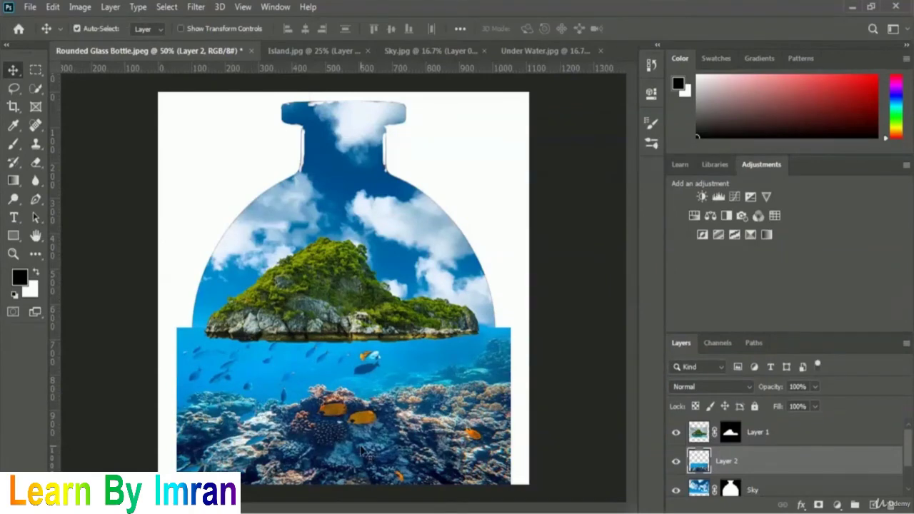
# Rename the underwater scenery layer as Under Water
pyautogui.doubleClick(729, 463)
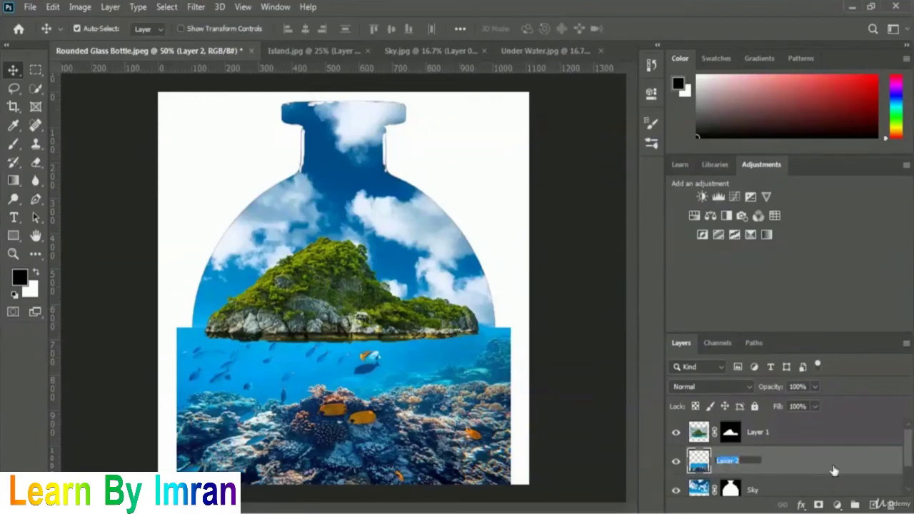
pyautogui.write('Under Water')
pyautogui.press('Return')
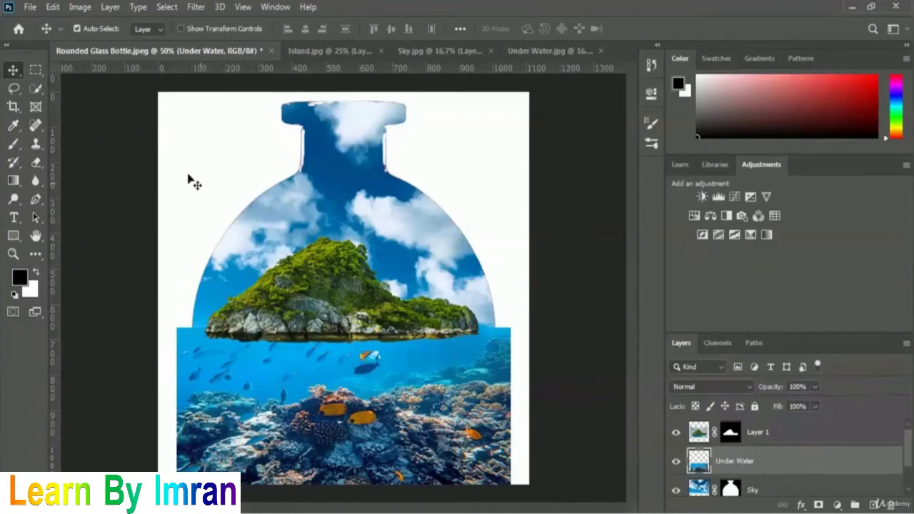
# Load the saved Bottle selection and turn it into a layer mask on the Under Water layer
pyautogui.click(168, 7)
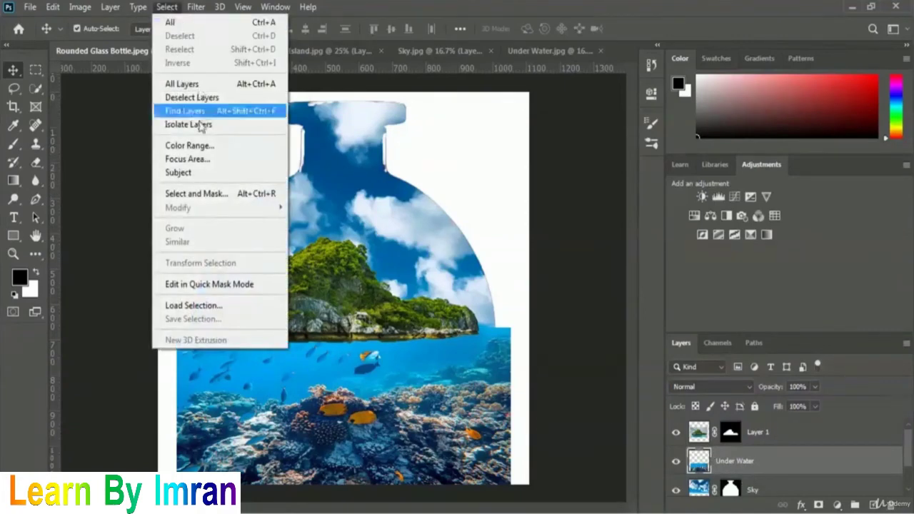
pyautogui.click(249, 307)
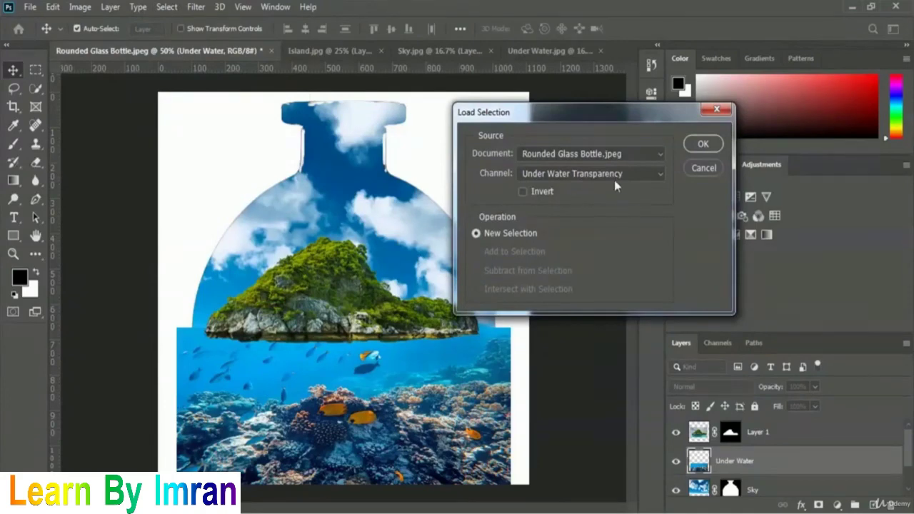
pyautogui.click(614, 178)
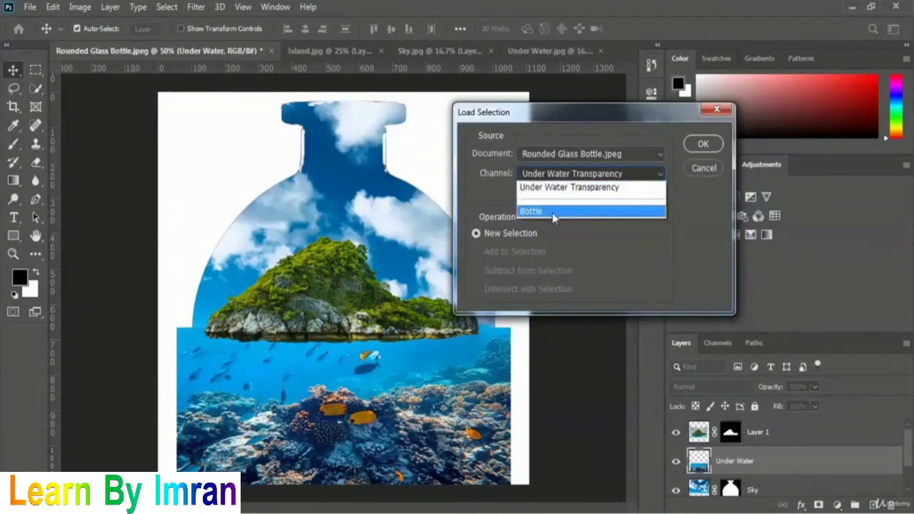
pyautogui.click(552, 213)
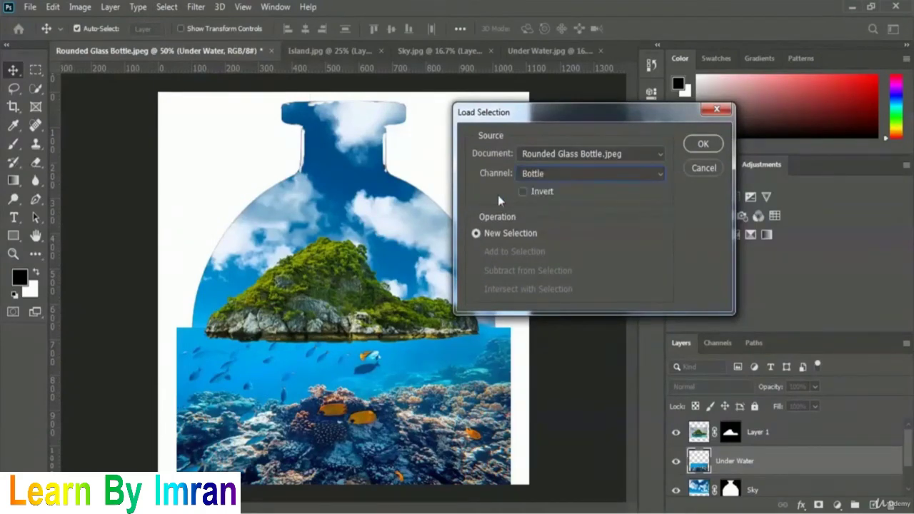
pyautogui.click(705, 145)
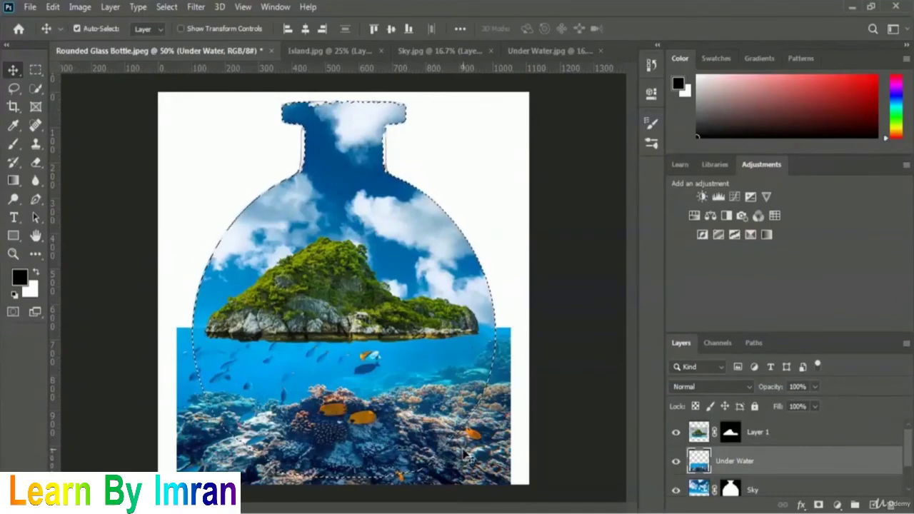
pyautogui.click(818, 504)
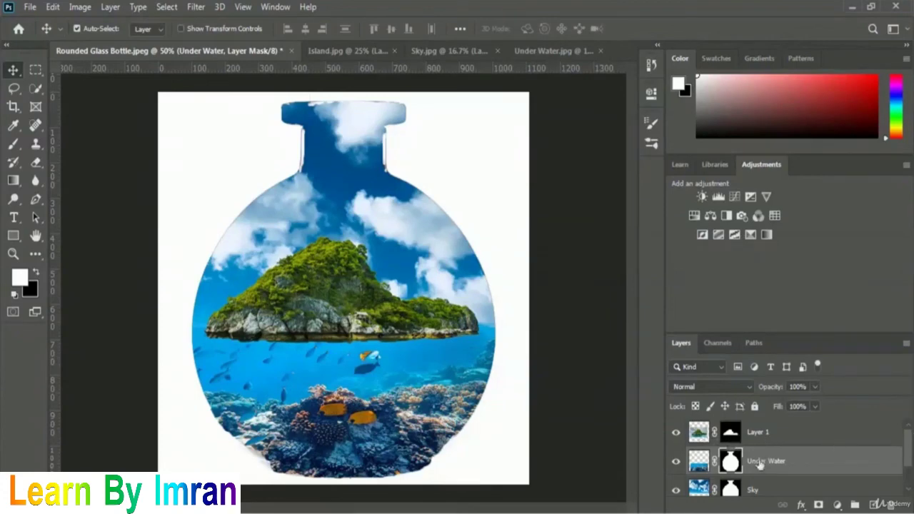
# Convert the masked island layer to a smart object and rename it Island
pyautogui.click(773, 437)
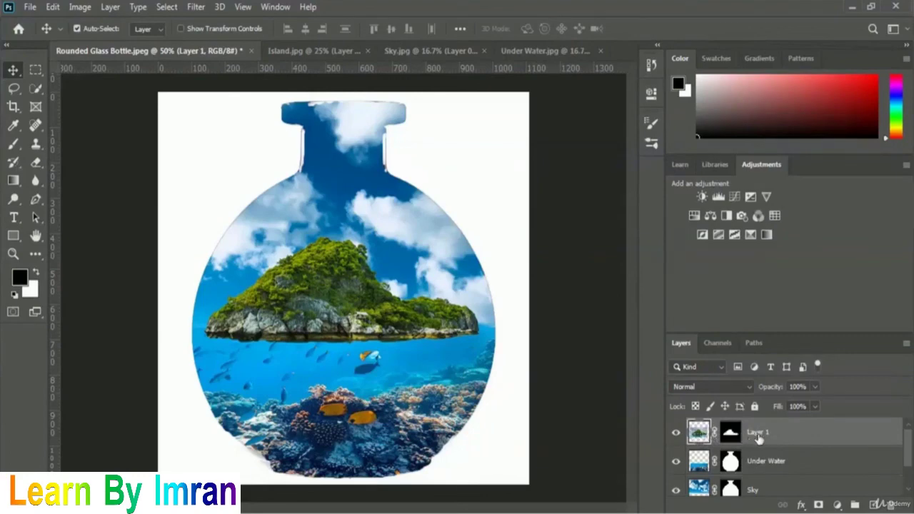
pyautogui.rightClick(783, 435)
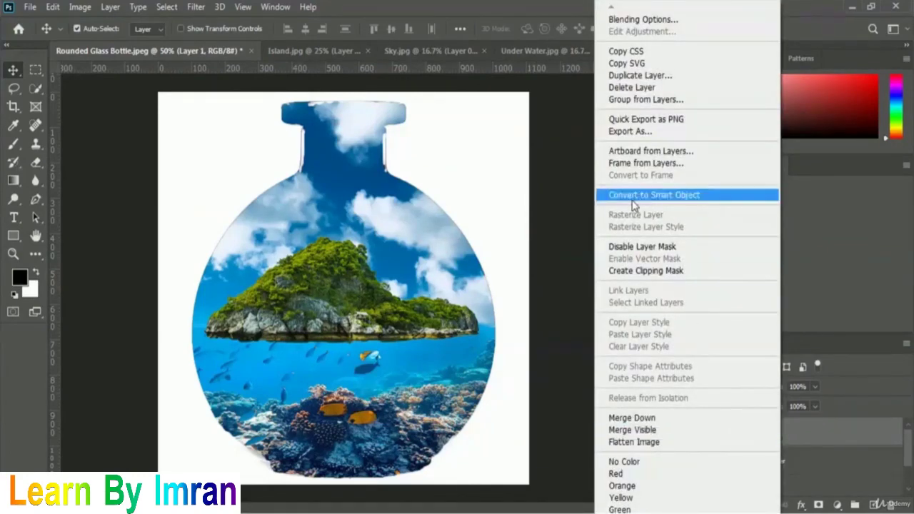
pyautogui.click(702, 197)
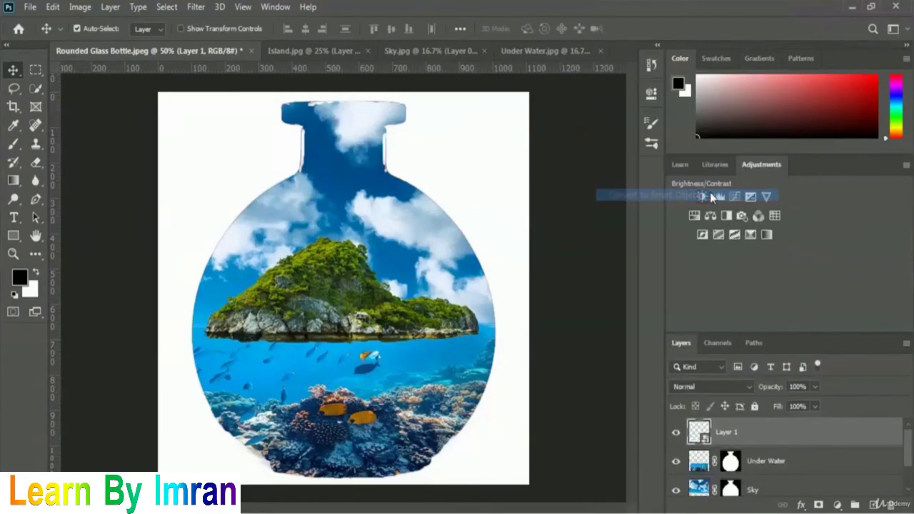
pyautogui.doubleClick(725, 432)
pyautogui.write('Island')
pyautogui.press('Return')
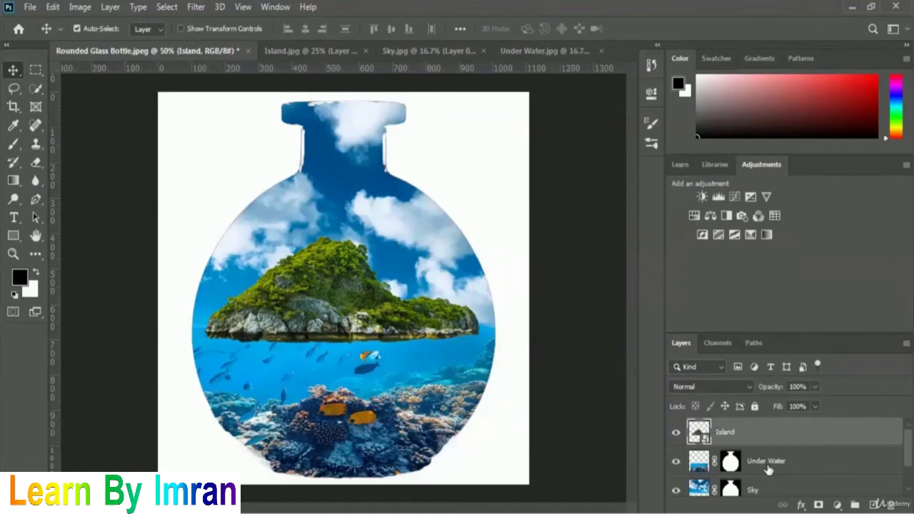
# Convert the Under Water layer and the Sky layer each to a smart object
pyautogui.click(769, 466)
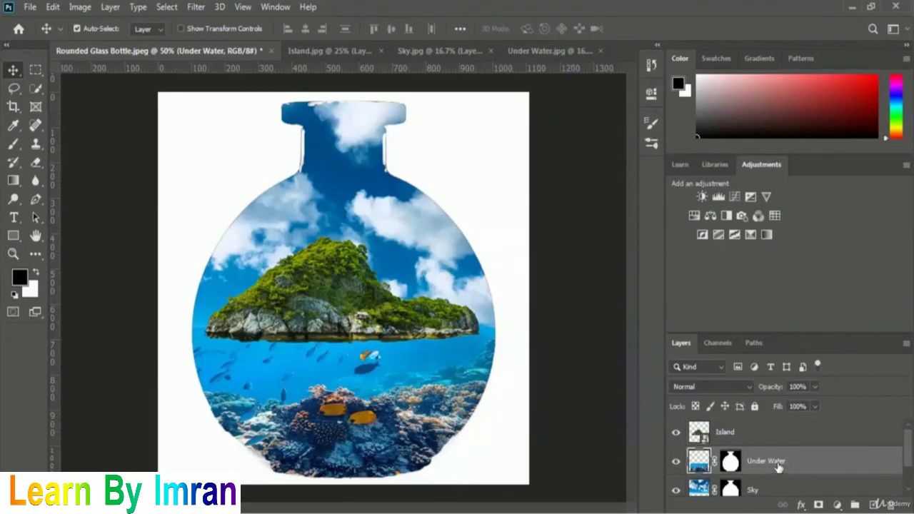
pyautogui.rightClick(778, 465)
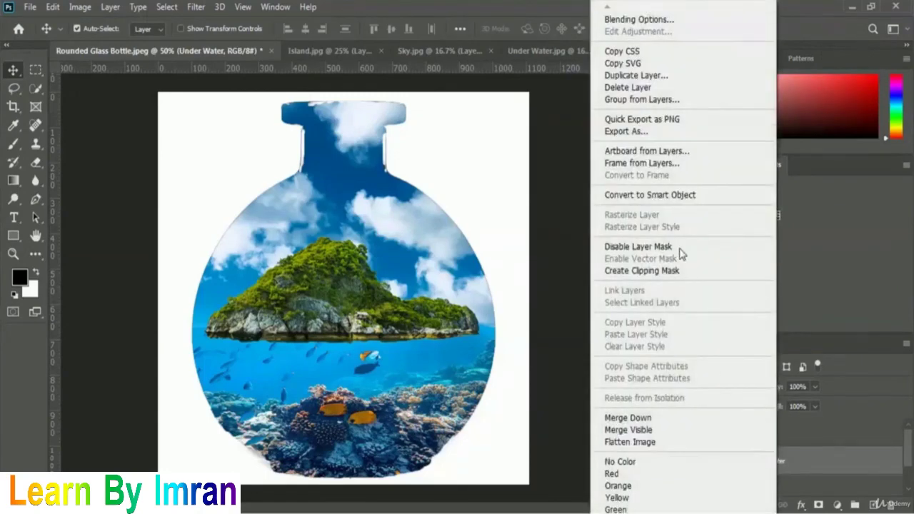
pyautogui.click(678, 195)
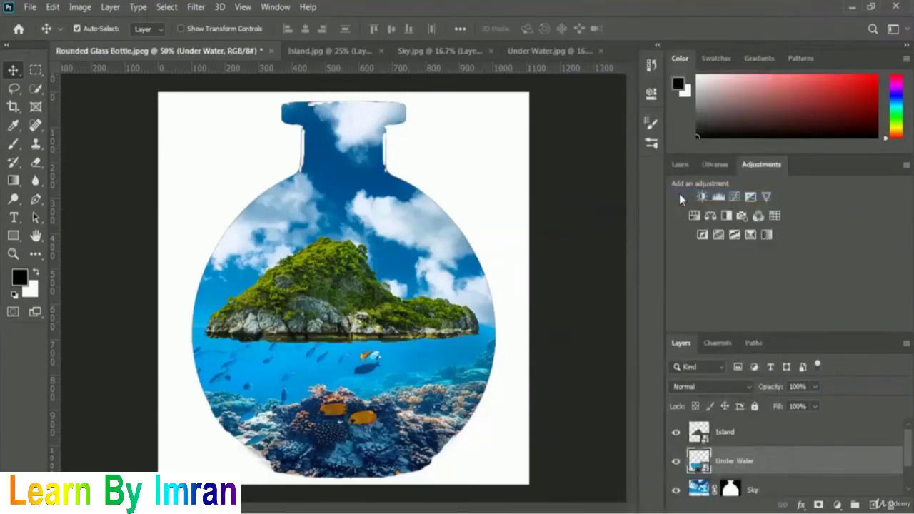
pyautogui.click(756, 490)
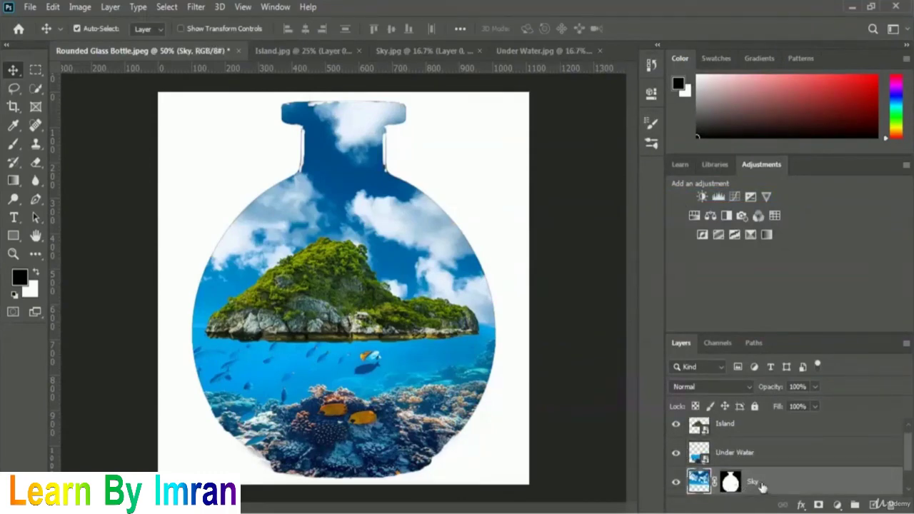
pyautogui.rightClick(763, 489)
pyautogui.click(658, 199)
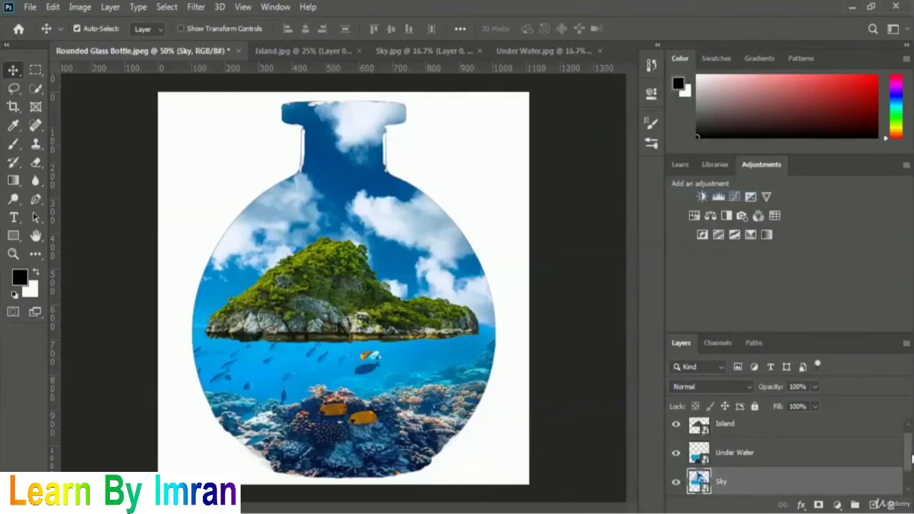
pyautogui.moveTo(911, 459); pyautogui.dragTo(907, 435)
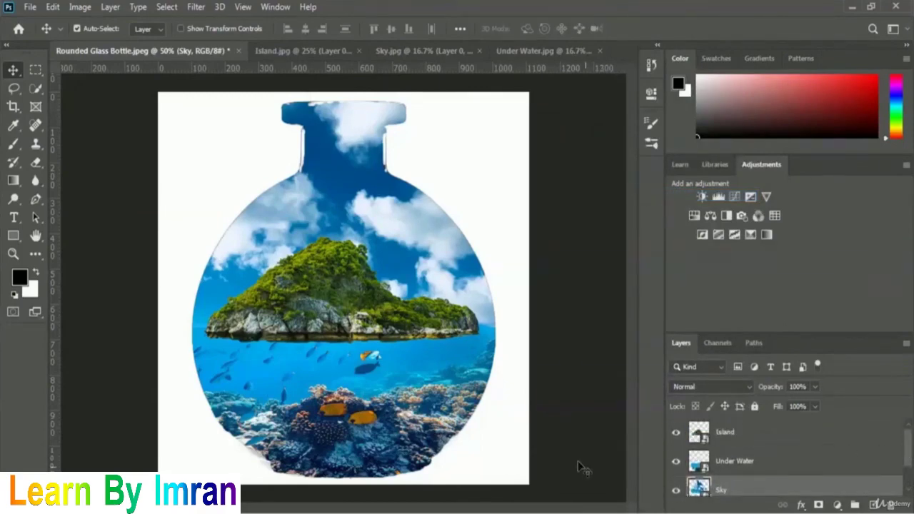